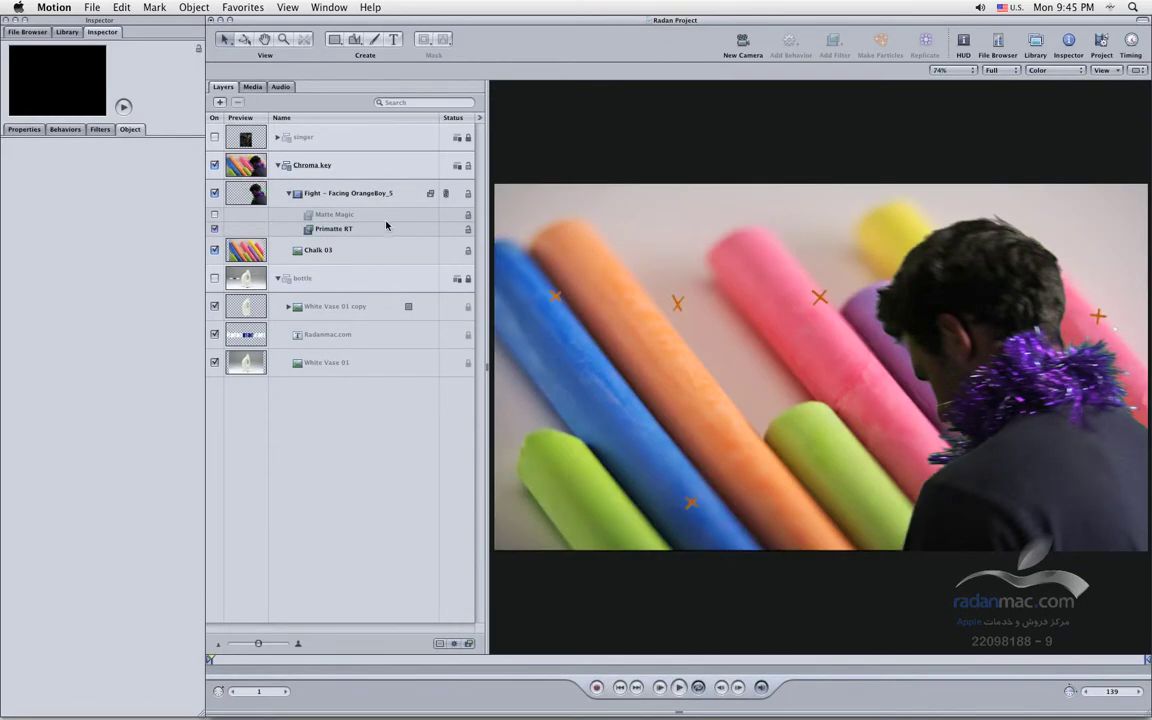
Step: Draw a closed B-Spline mask around the man's head and body in the Fight - Facing OrangeBoy_5 clip at frame 1
key(F5)
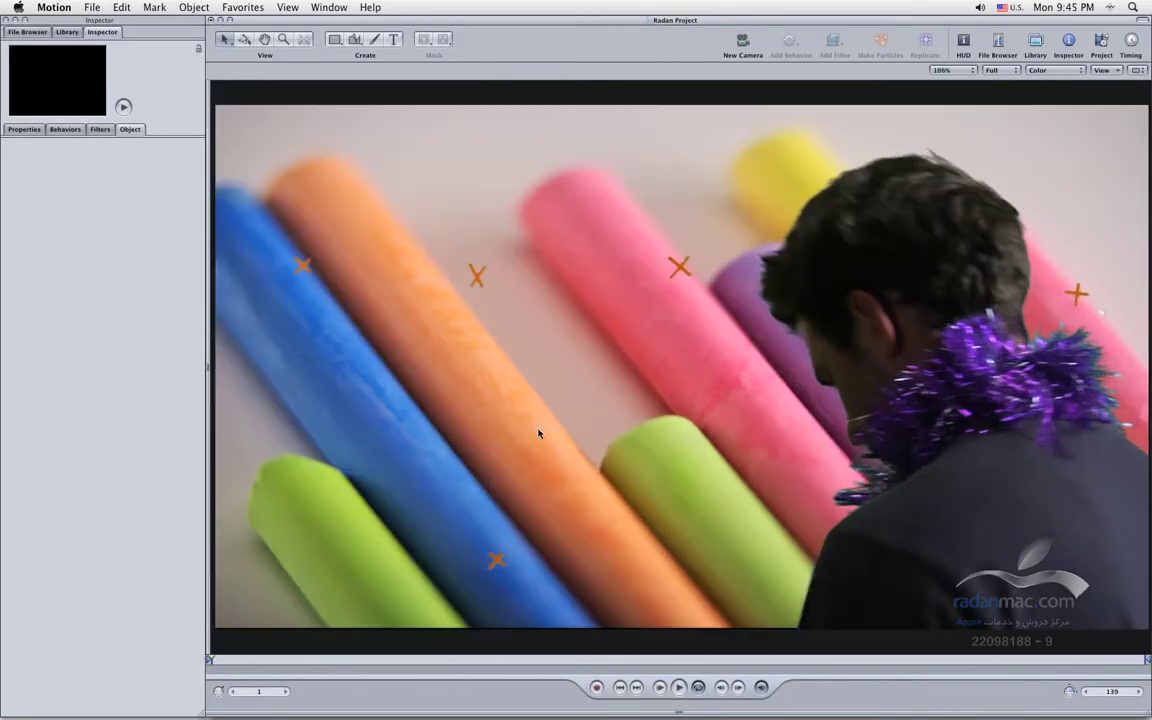
click(679, 687)
click(689, 282)
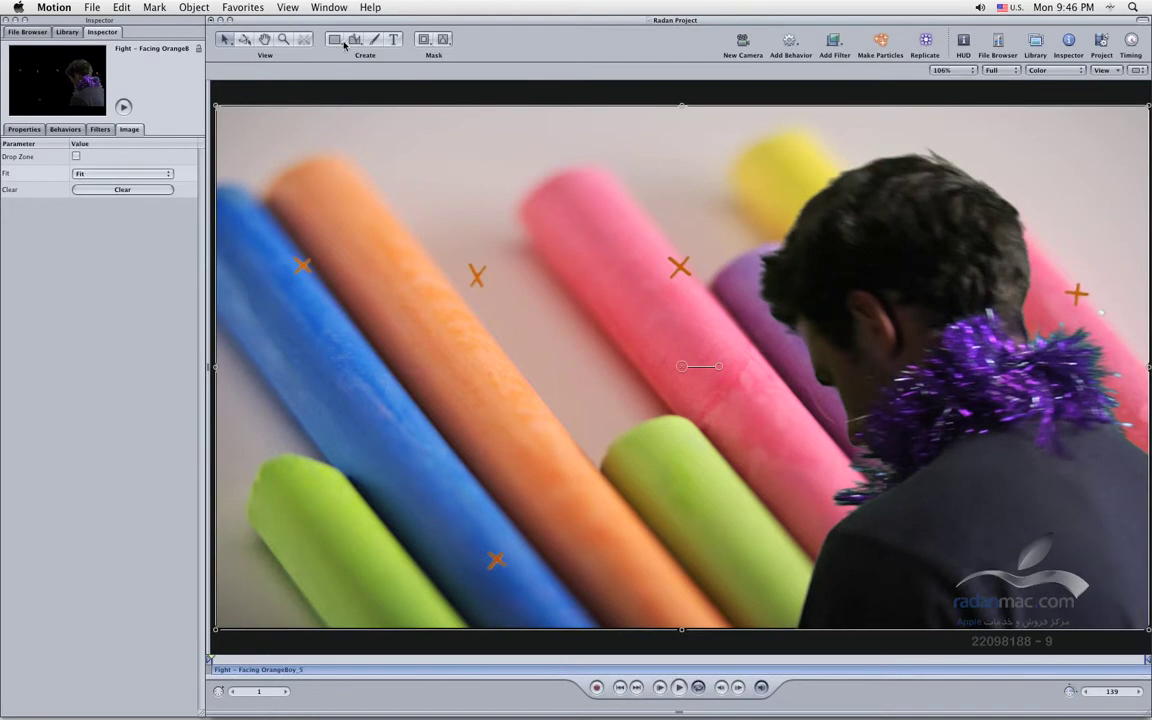
click(445, 44)
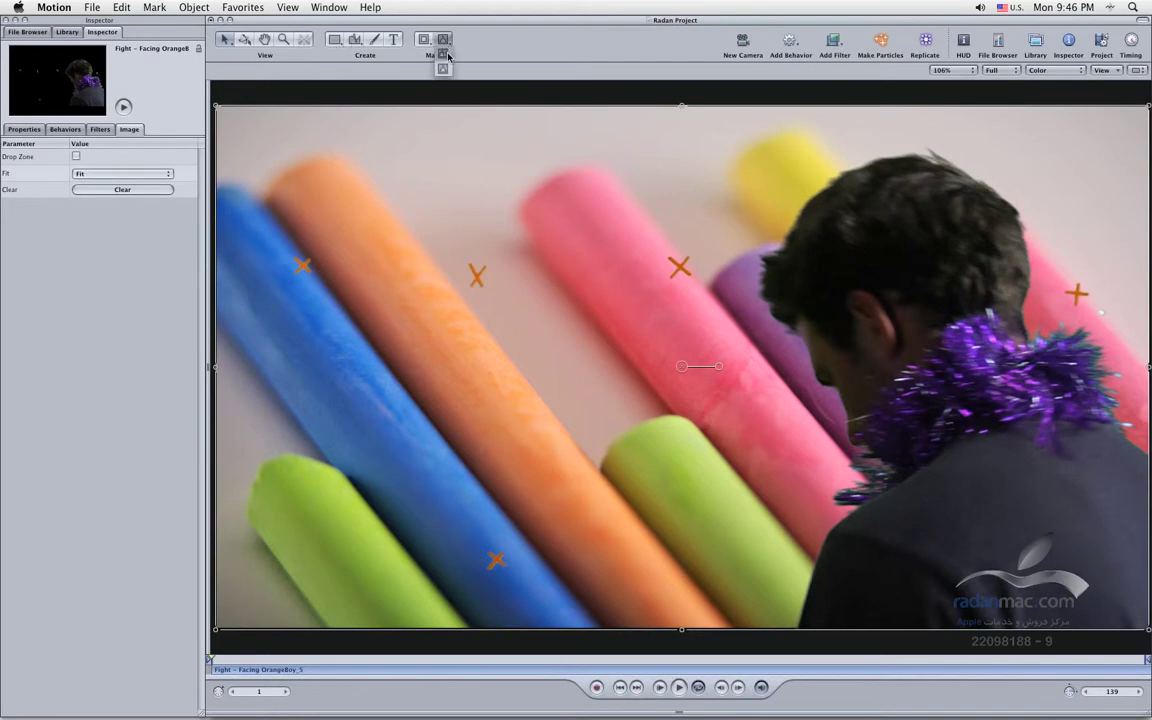
click(770, 645)
click(800, 514)
click(762, 401)
click(879, 117)
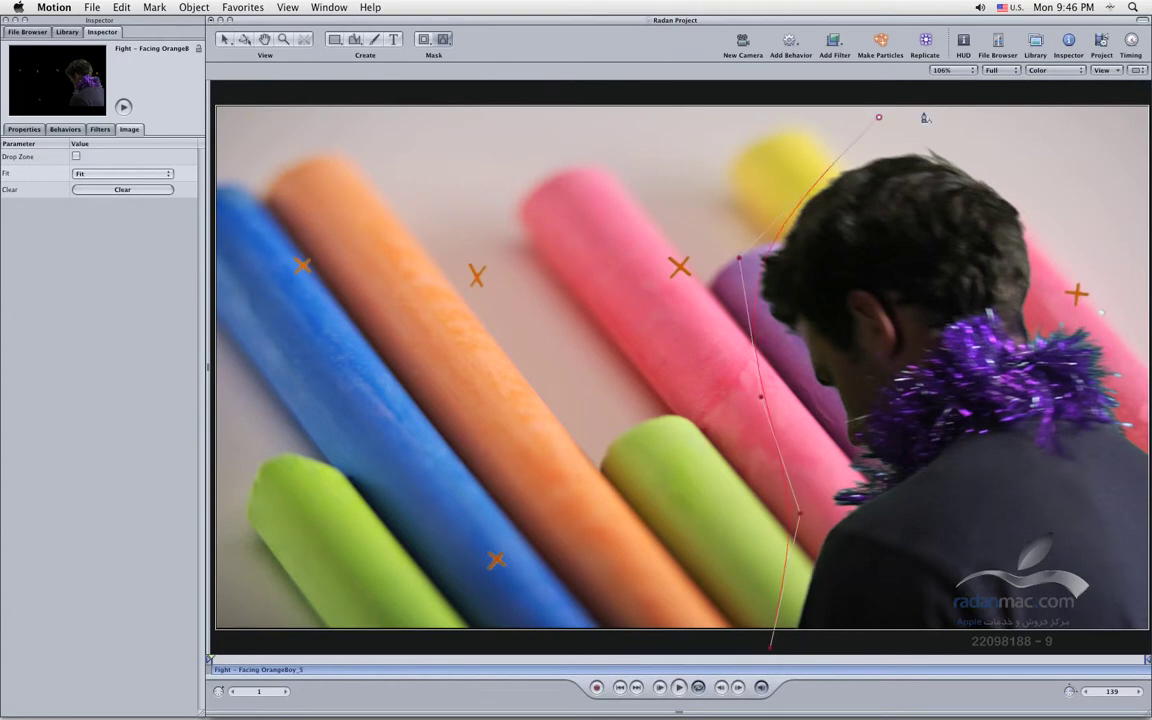
click(1003, 143)
click(1064, 220)
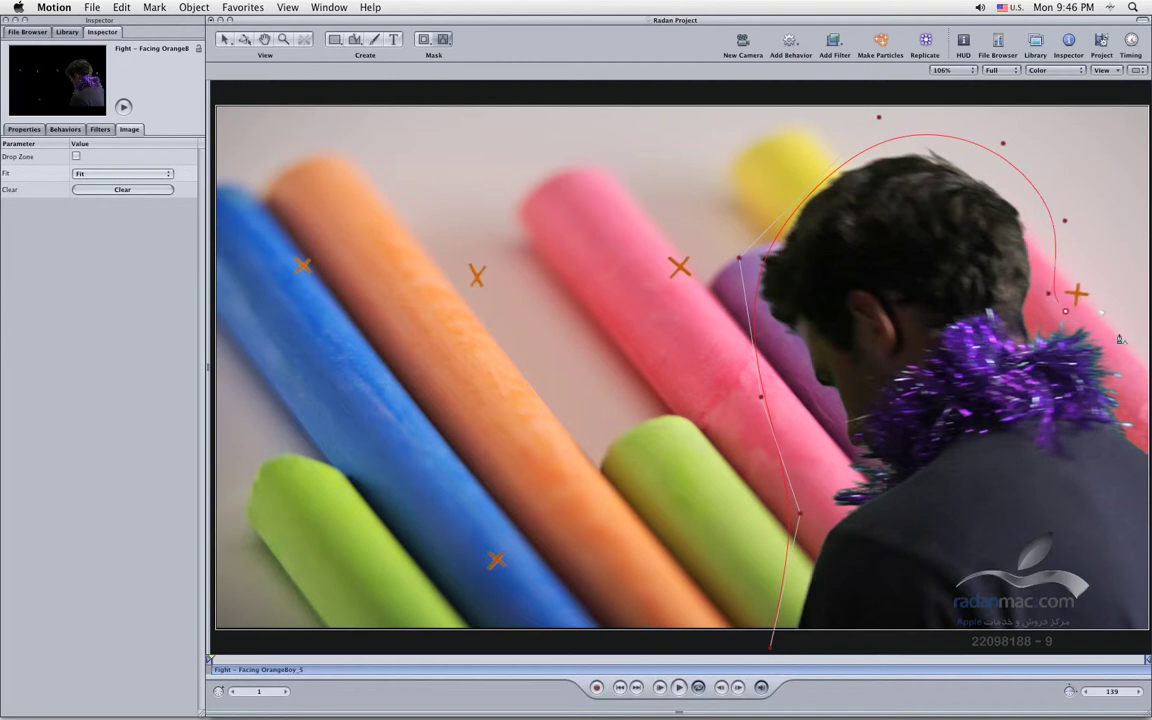
drag(1036, 380, 852, 364)
click(985, 410)
click(1083, 495)
click(1108, 592)
click(1119, 623)
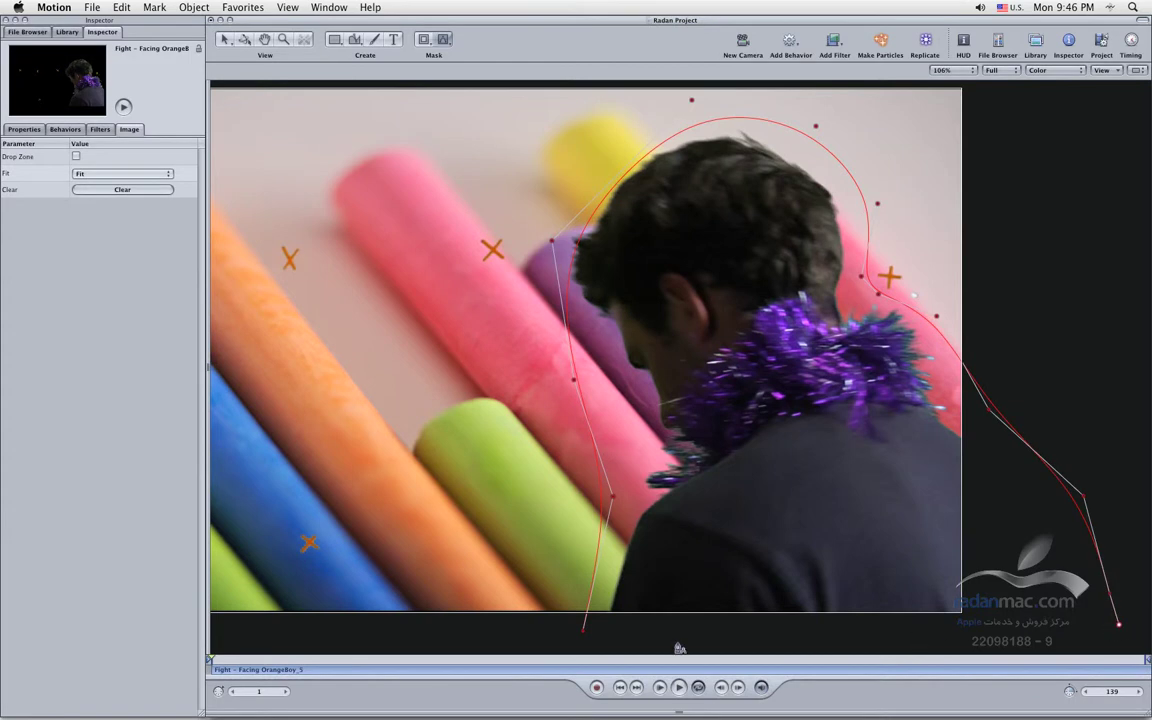
click(1096, 628)
click(584, 629)
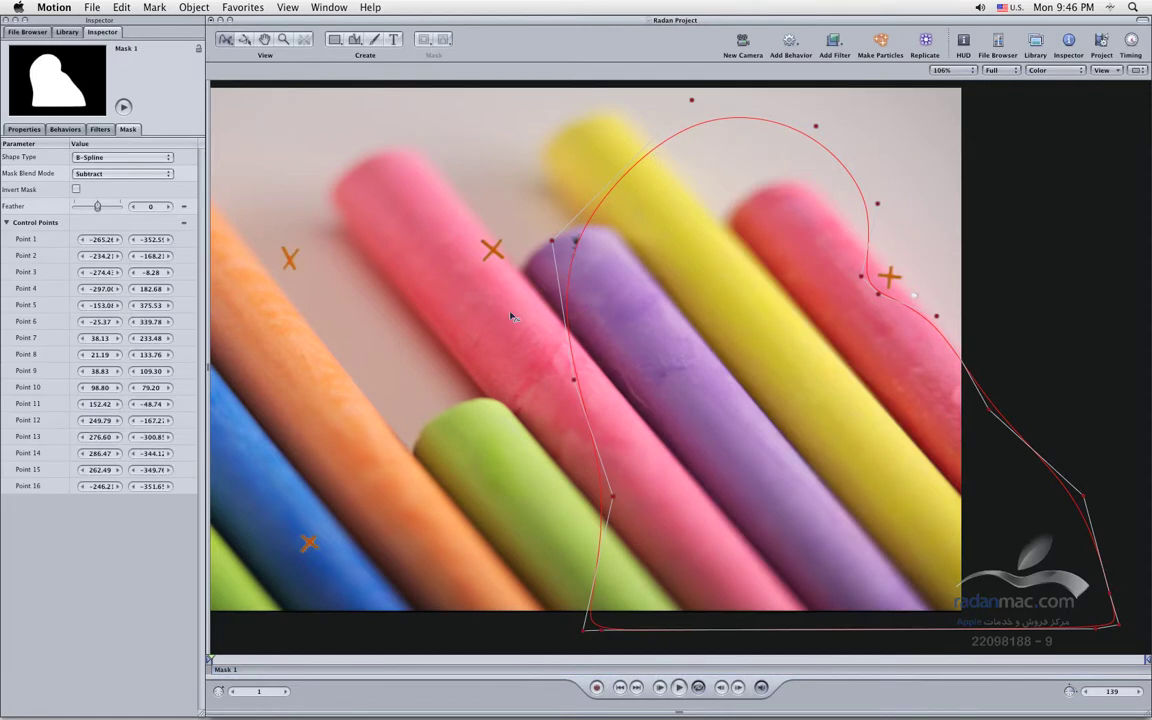
Step: Set the mask's blend mode to Add and pull its control point near the man's forehead outward
key(F7)
click(1043, 300)
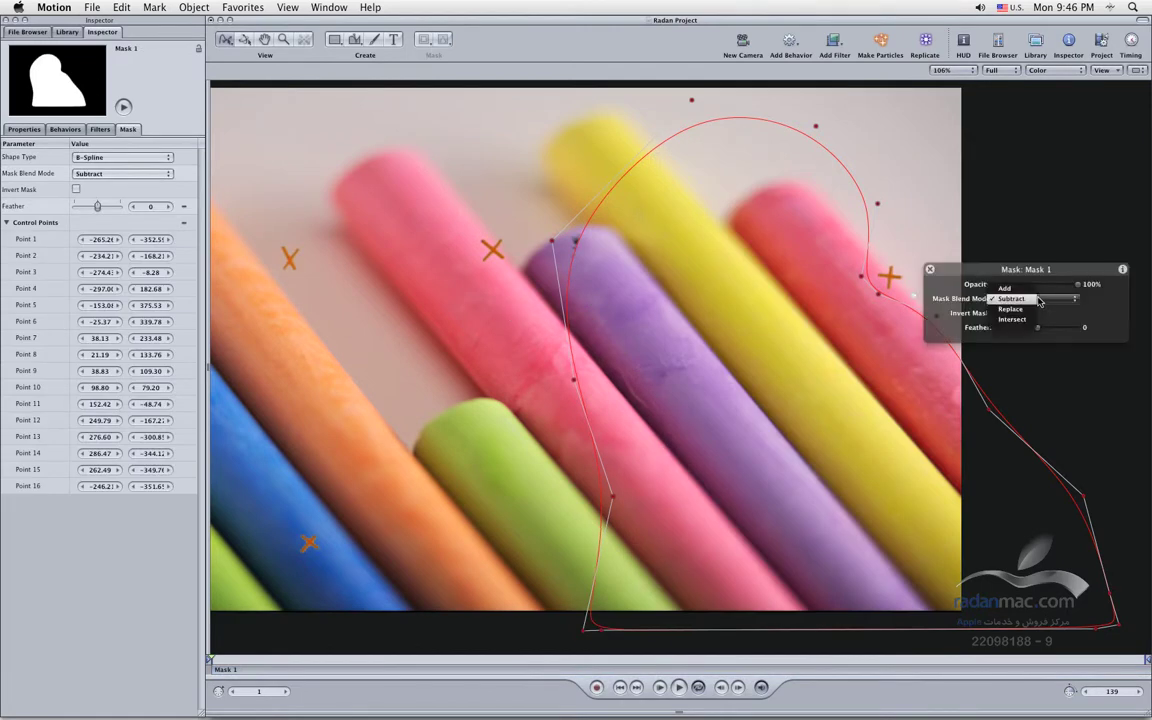
click(1004, 288)
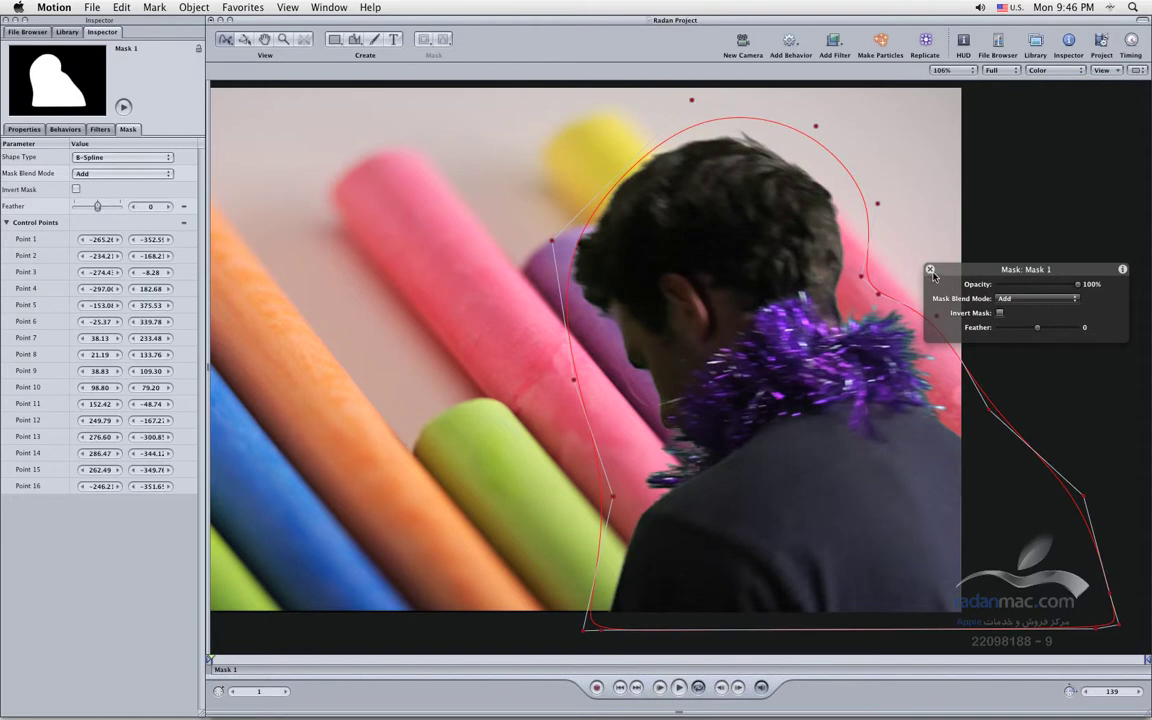
click(930, 270)
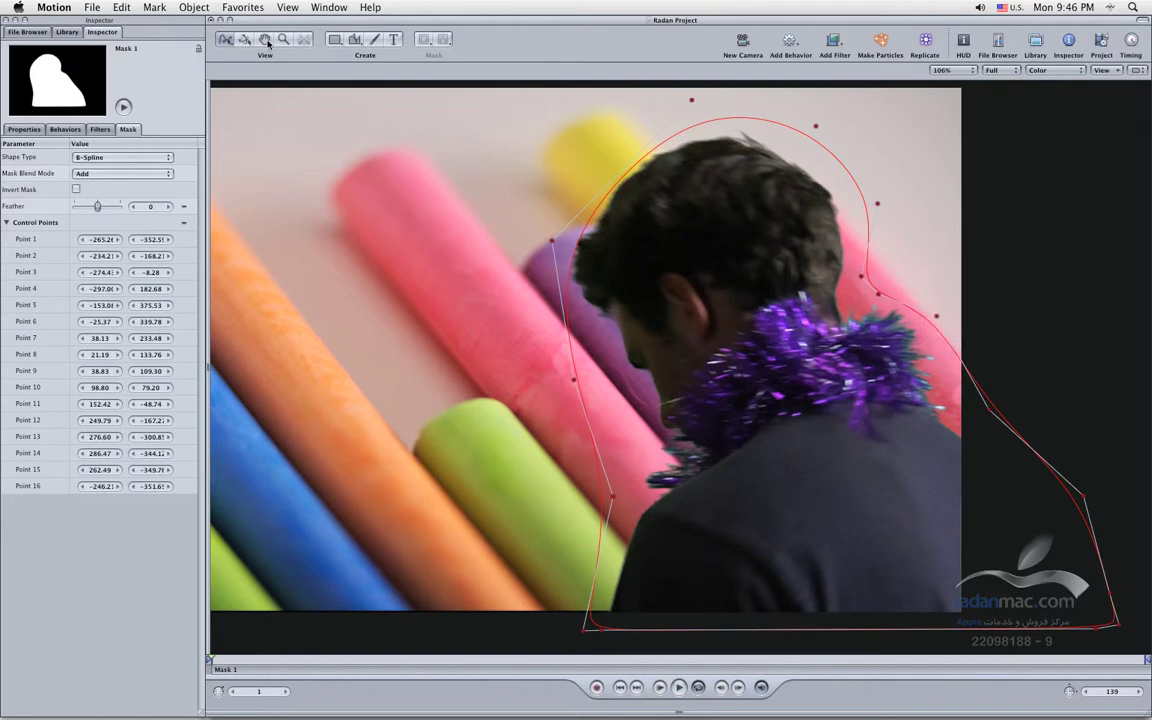
drag(551, 242, 520, 227)
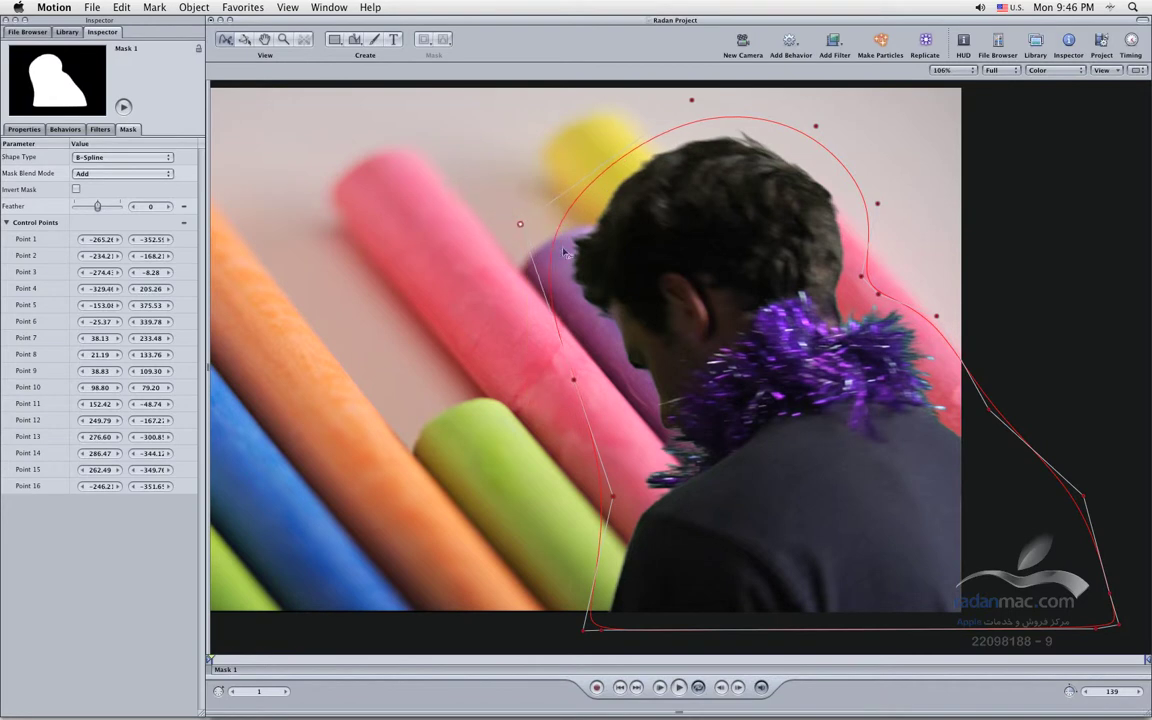
Step: Turn on keyframe recording and, at frame 9, move the whole mask over the man's new position
click(225, 40)
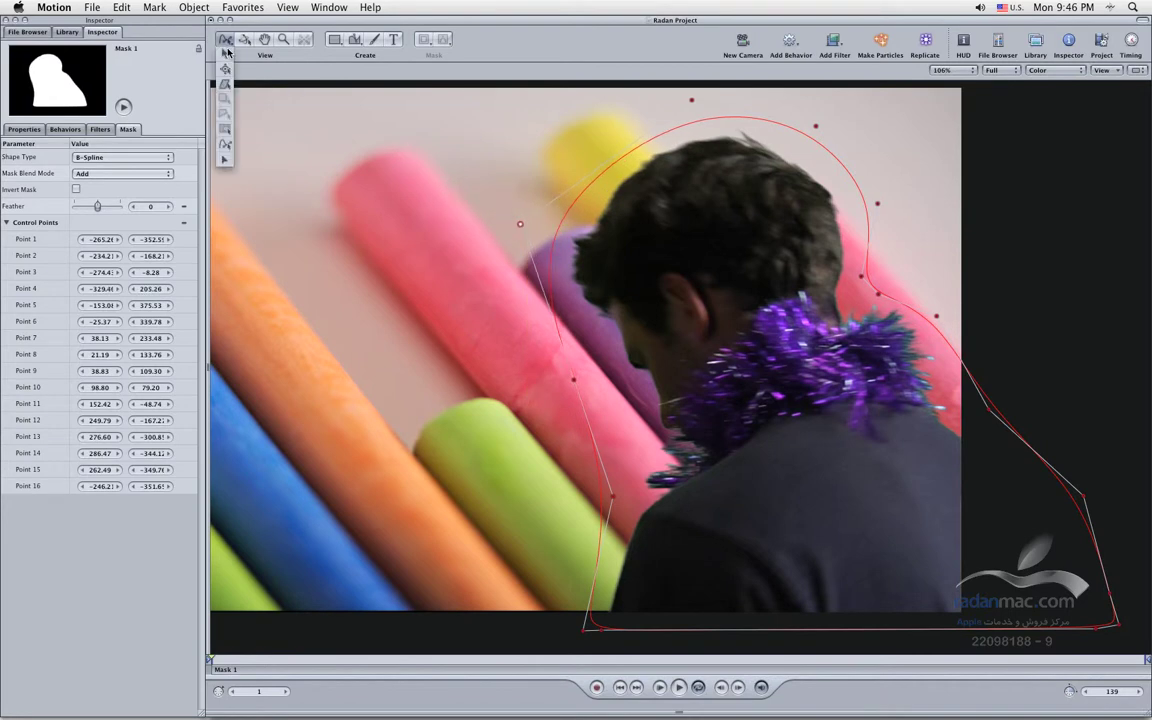
click(226, 52)
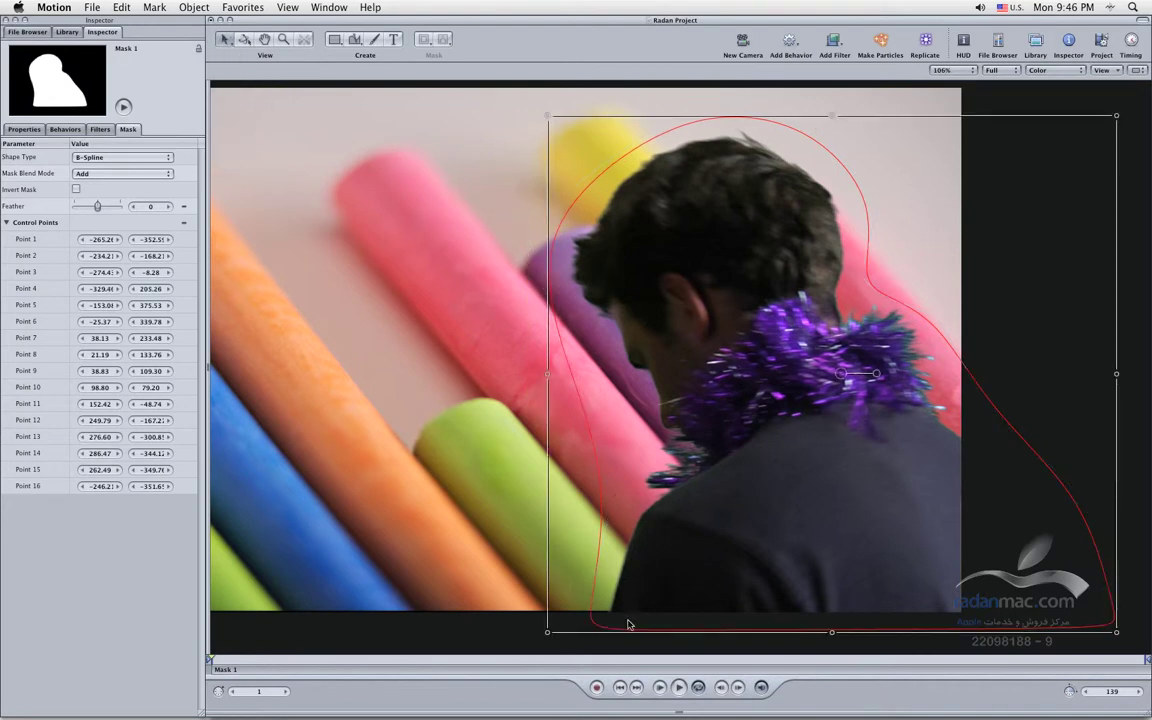
click(597, 687)
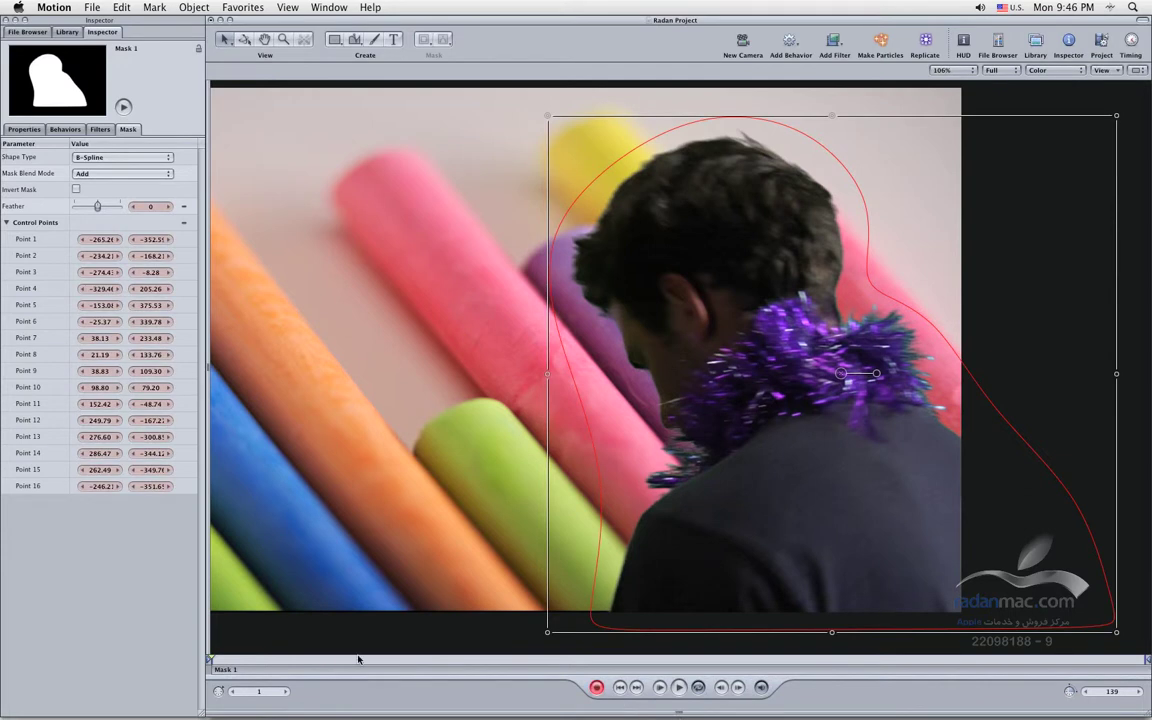
drag(224, 662, 265, 663)
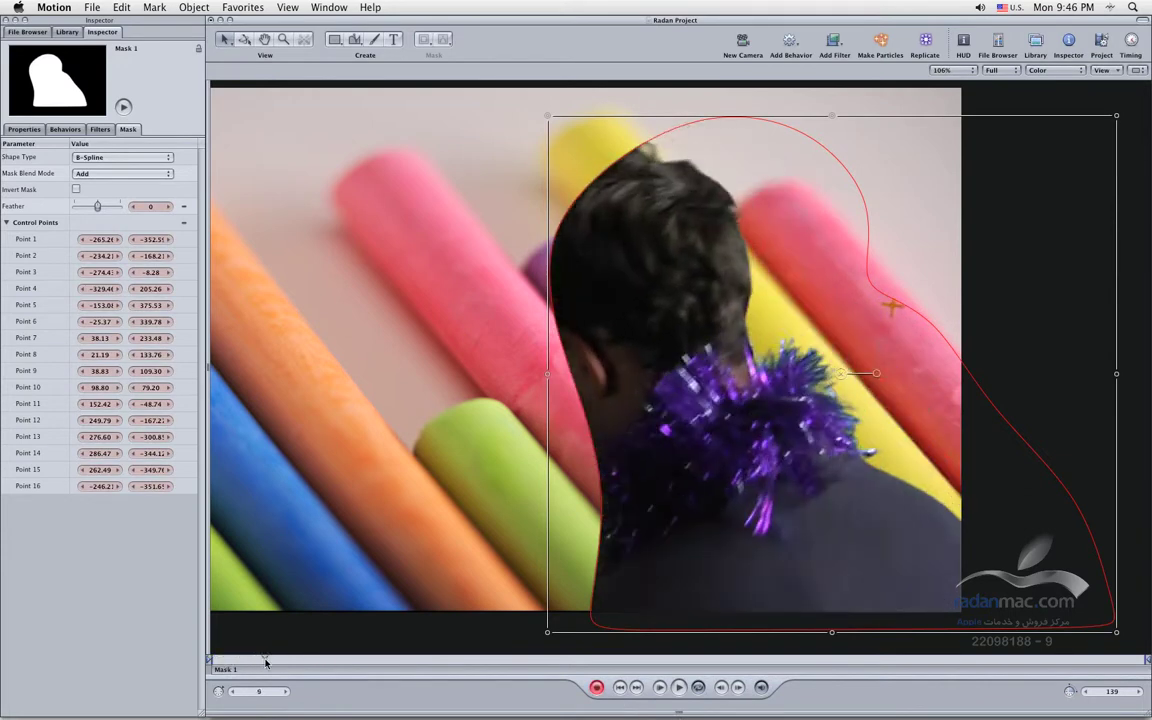
drag(801, 583, 694, 594)
Step: Adjust the mask's control points around the head, face, neck and chest to fit the man's outline at frame 9
drag(225, 39, 226, 155)
drag(411, 248, 377, 228)
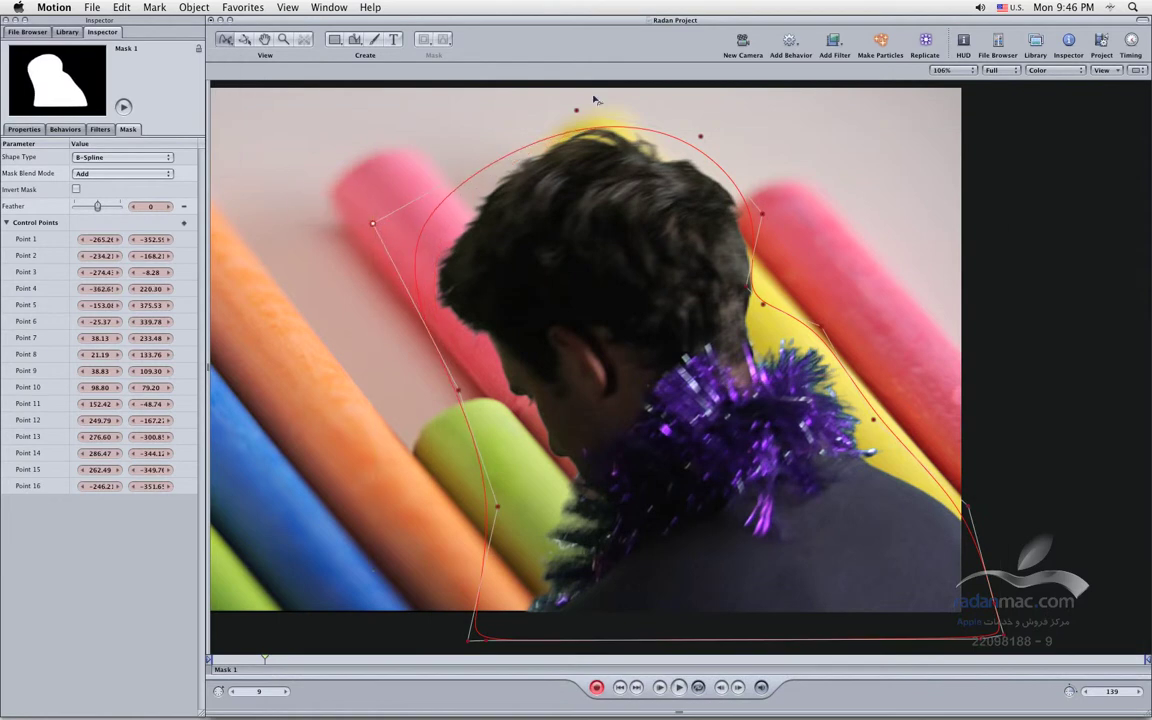
drag(578, 113, 581, 88)
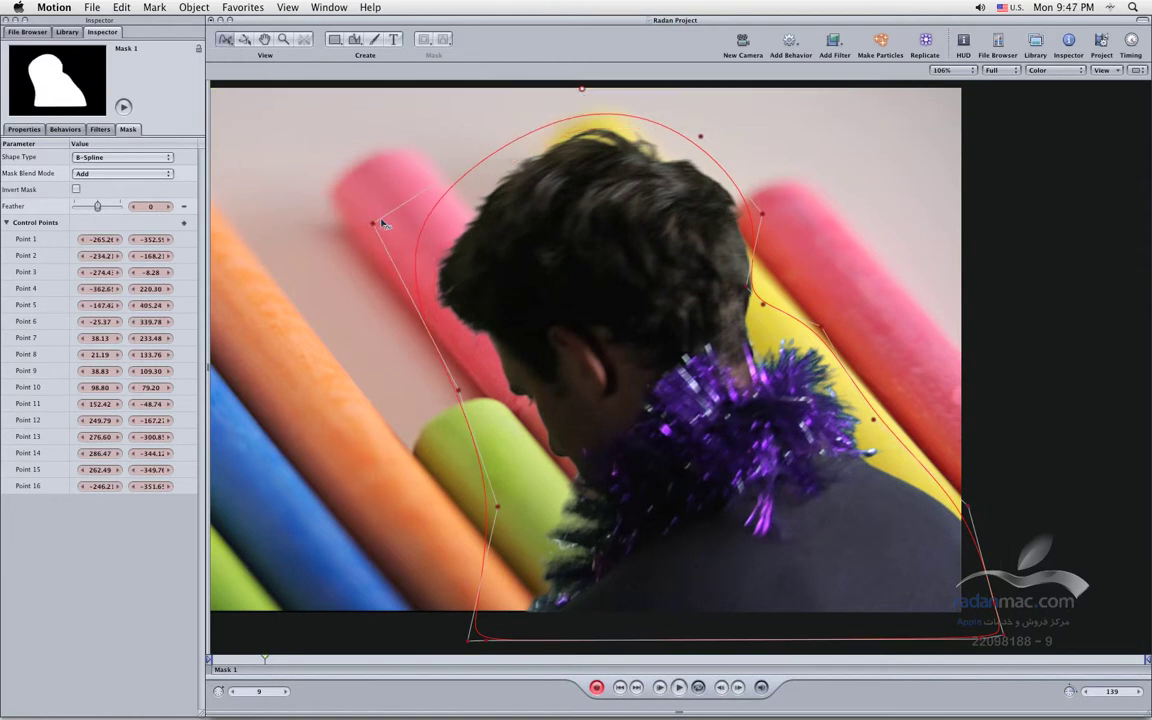
drag(375, 227, 387, 228)
drag(765, 308, 794, 329)
drag(746, 292, 755, 298)
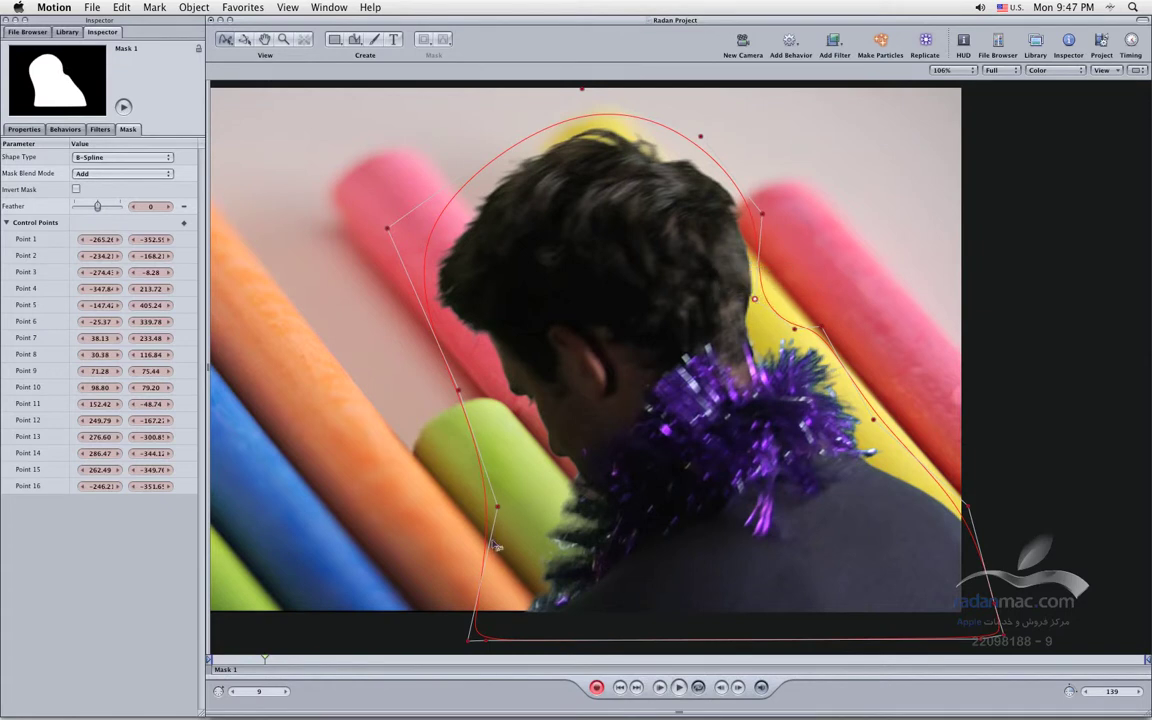
drag(500, 512, 540, 508)
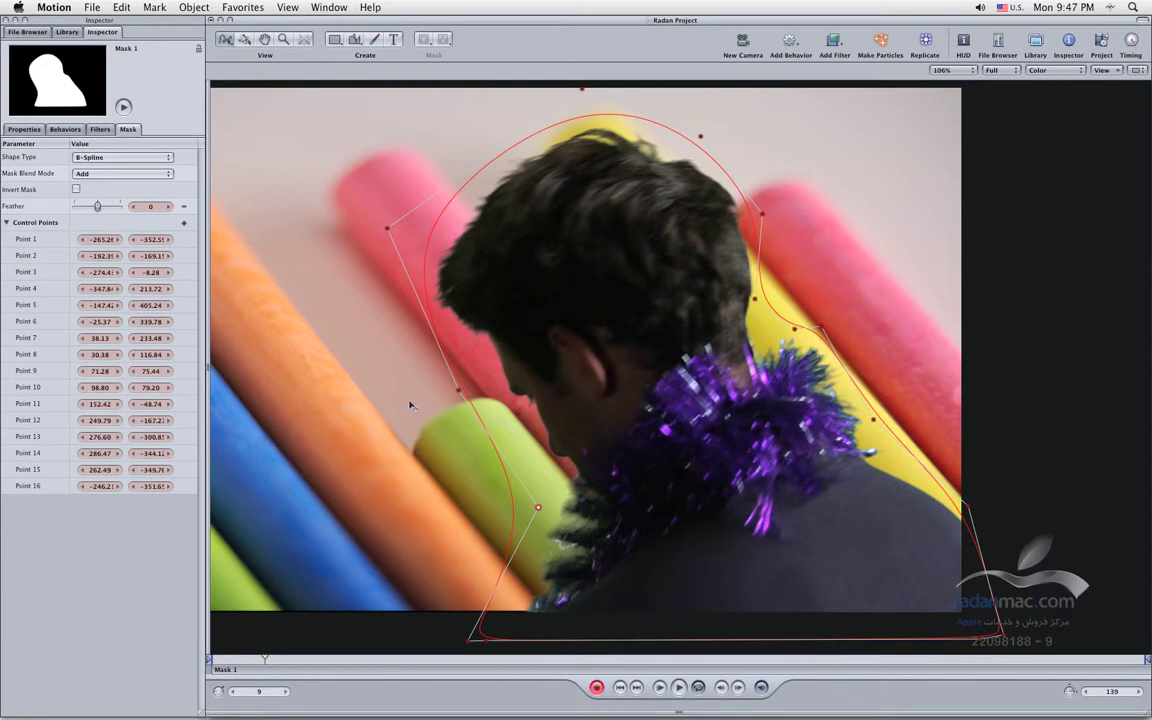
drag(463, 396, 453, 381)
mouse_move(453, 380)
mouse_down()
mouse_move(425, 393)
mouse_move(476, 404)
mouse_move(503, 357)
mouse_move(480, 380)
mouse_move(451, 362)
mouse_up()
Step: At frame 12, reshape the mask's control points around the head, chest and nape to enclose the man
drag(272, 665, 285, 664)
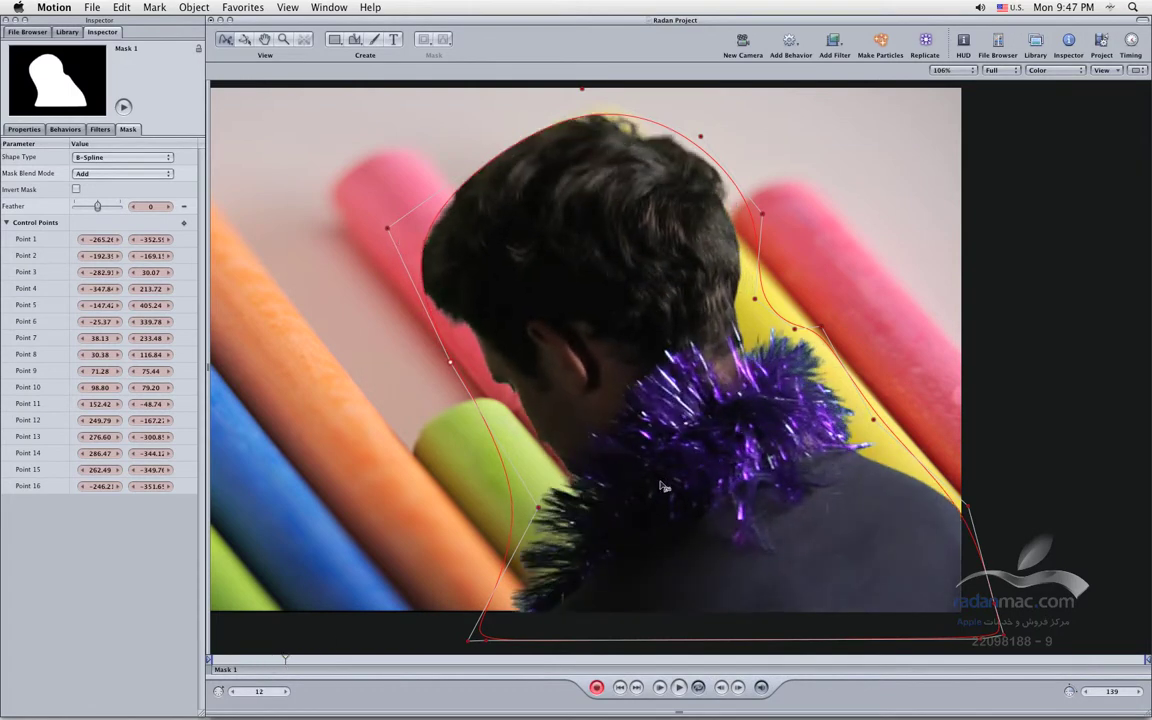
drag(538, 514, 535, 508)
drag(580, 94, 550, 56)
drag(390, 232, 353, 276)
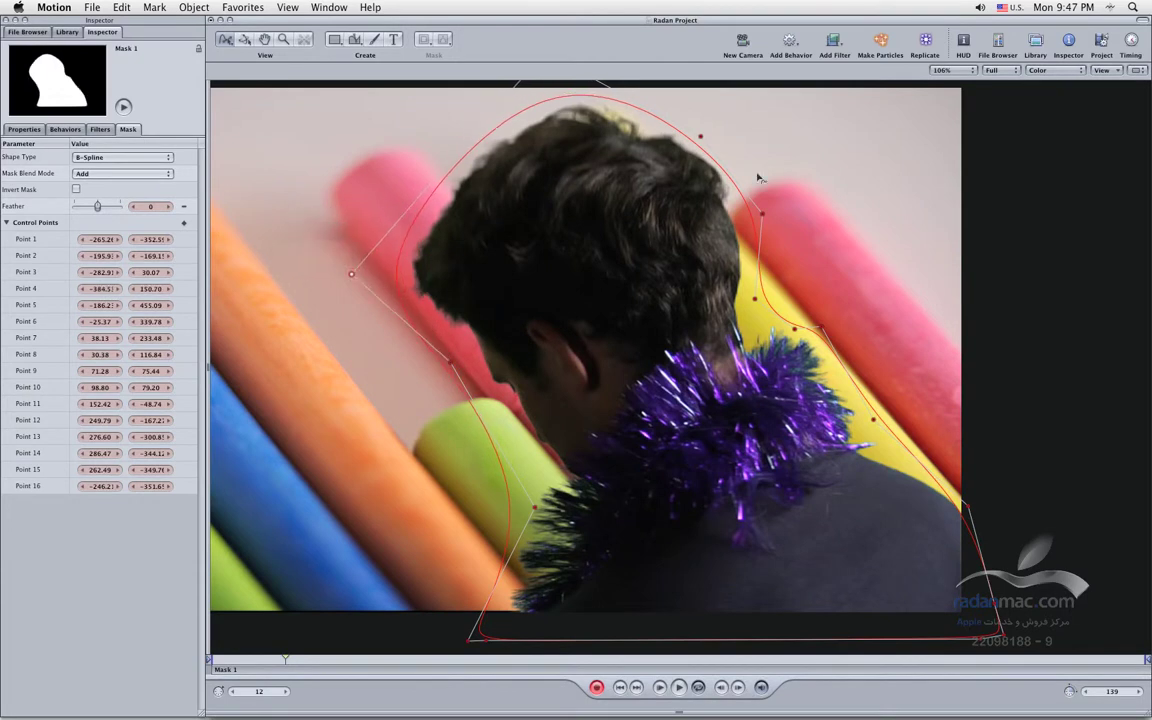
drag(701, 139, 709, 128)
drag(793, 332, 784, 319)
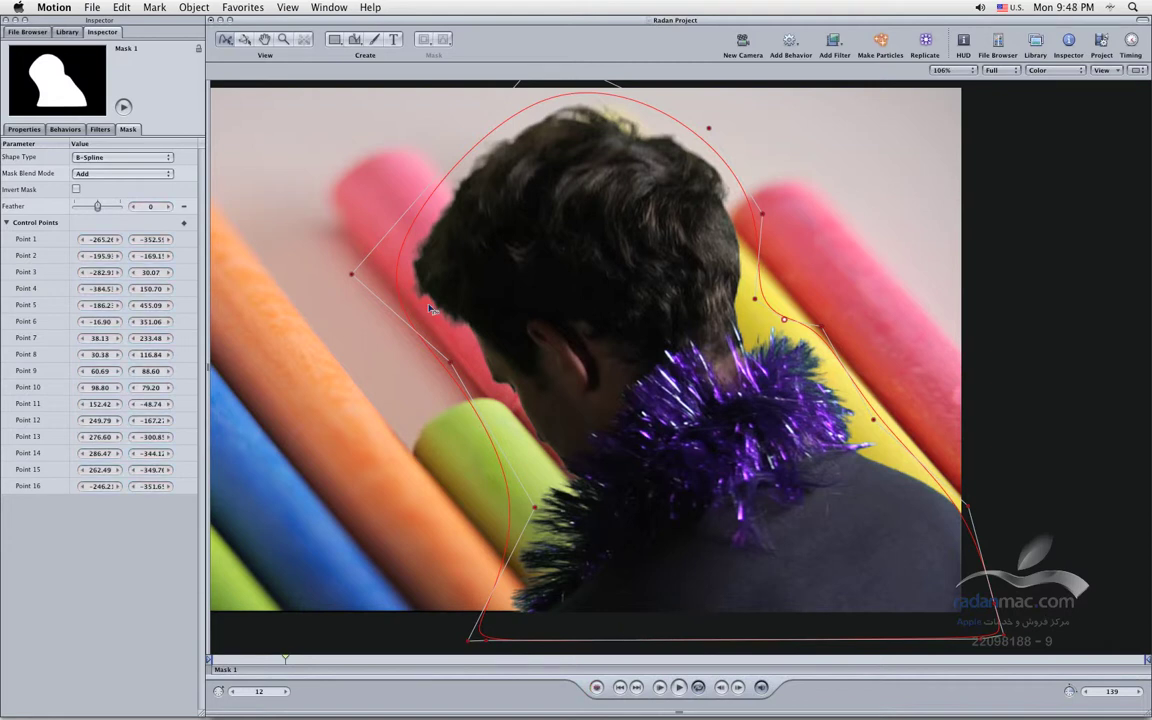
Step: Hide the Chroma key group, then show and select the bottle group
key(F5)
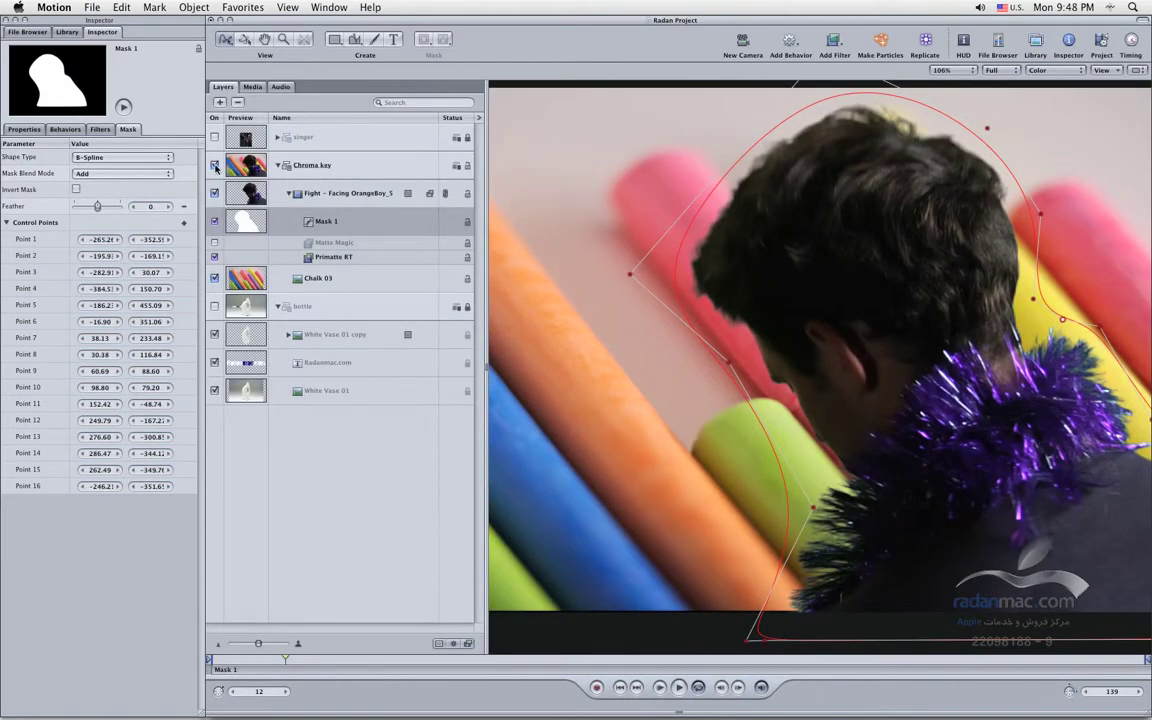
click(214, 166)
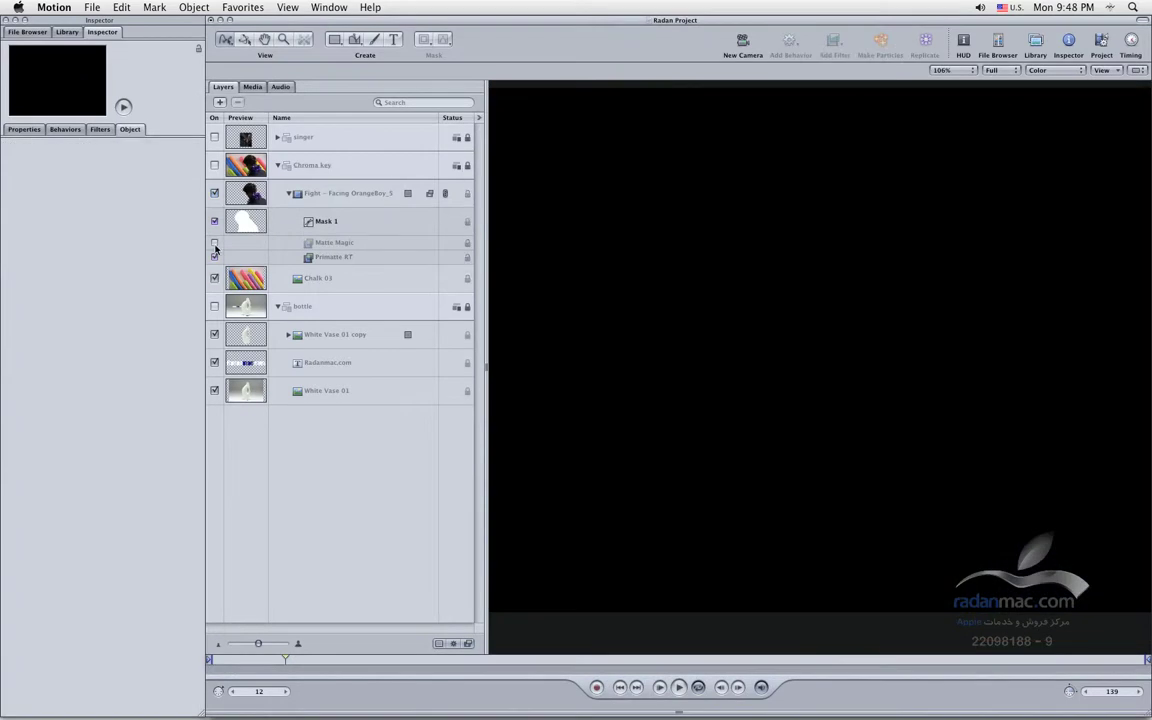
click(214, 307)
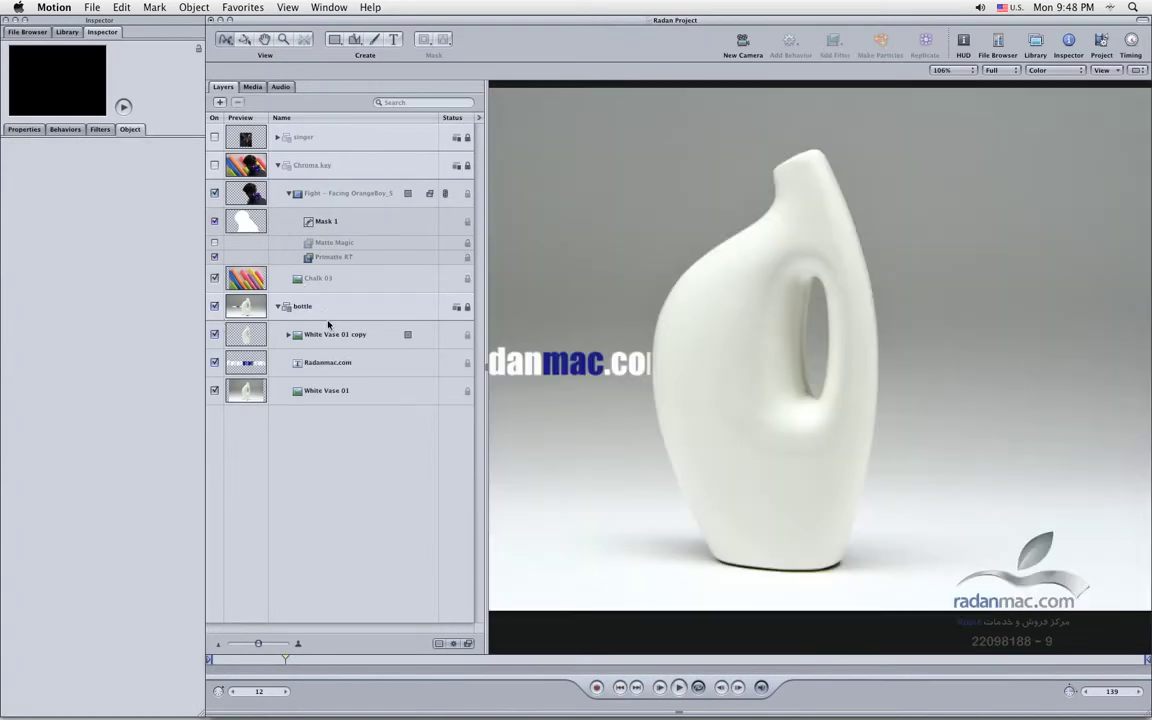
click(332, 309)
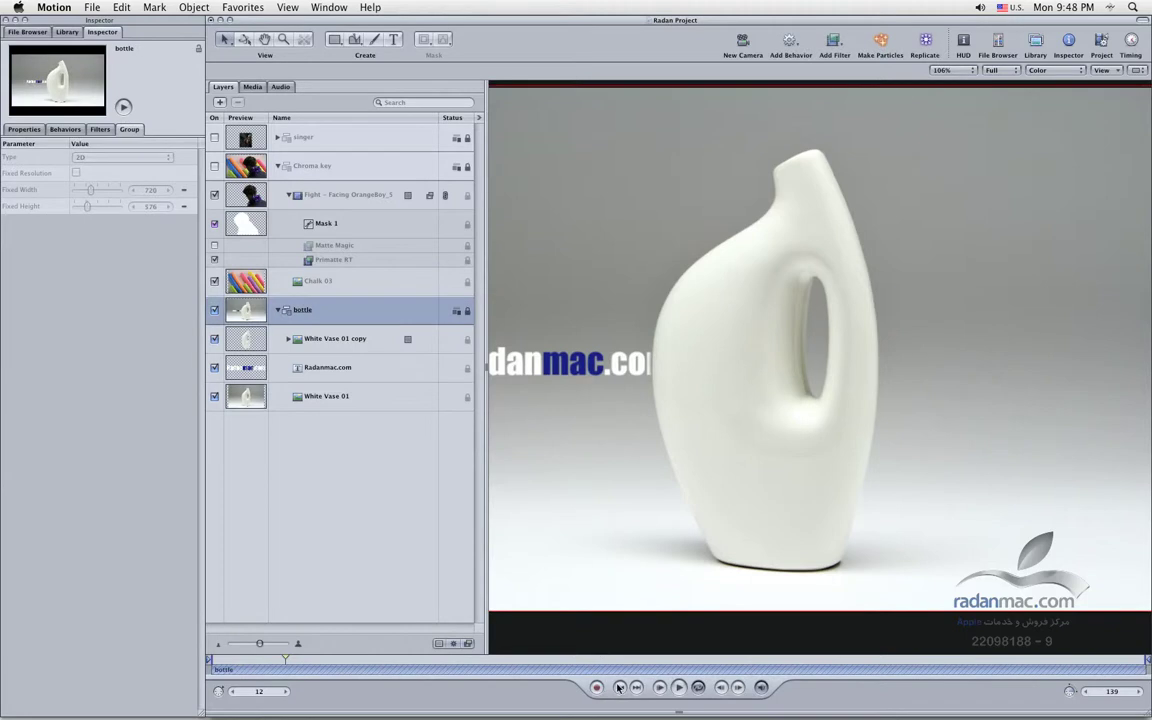
Step: Play the bottle composition from the first frame twice to examine the Radanmac.com text passing behind the vase
click(619, 687)
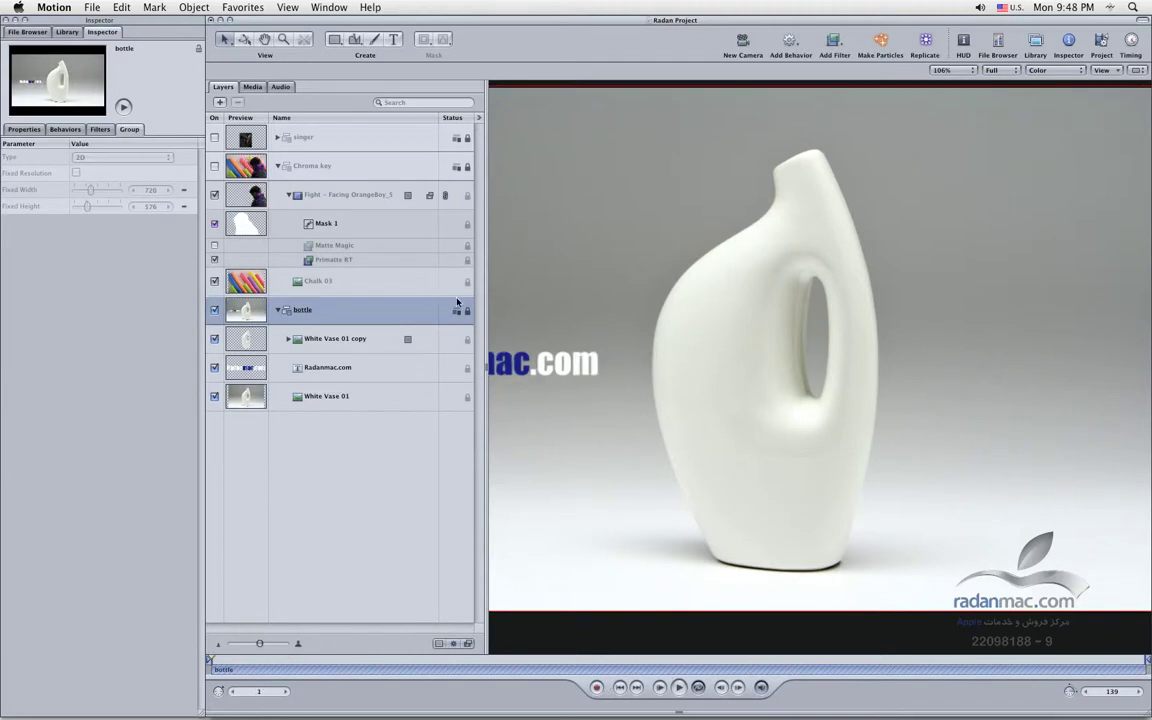
key(F5)
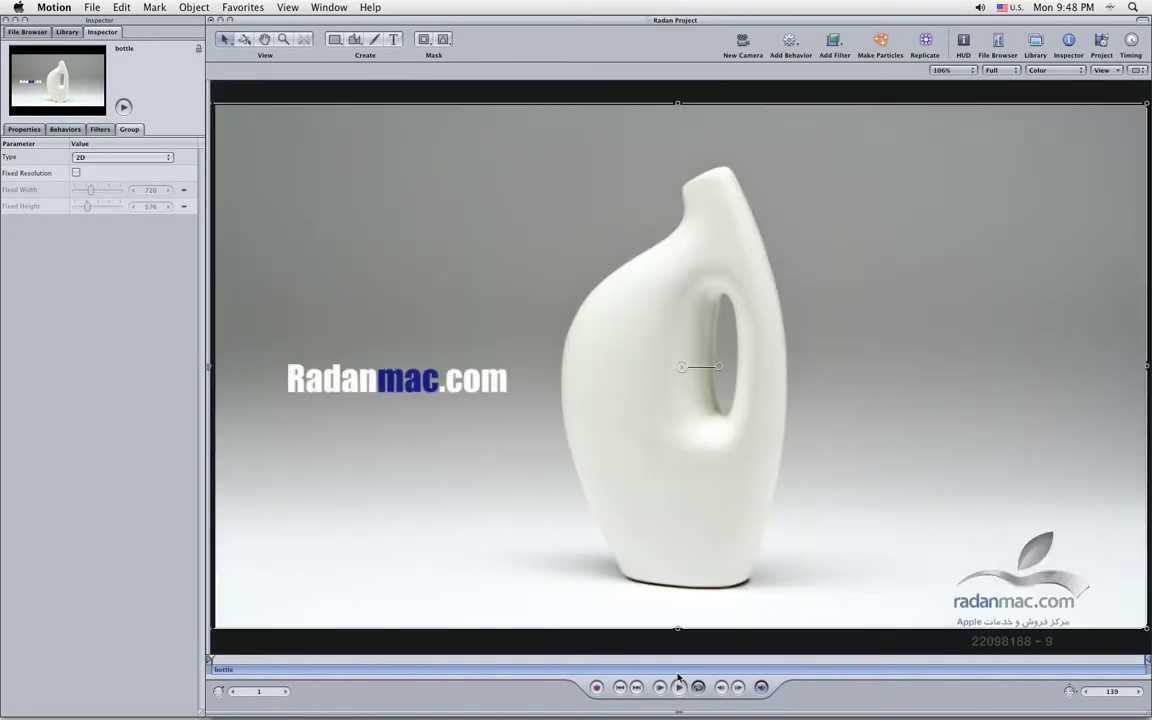
click(679, 687)
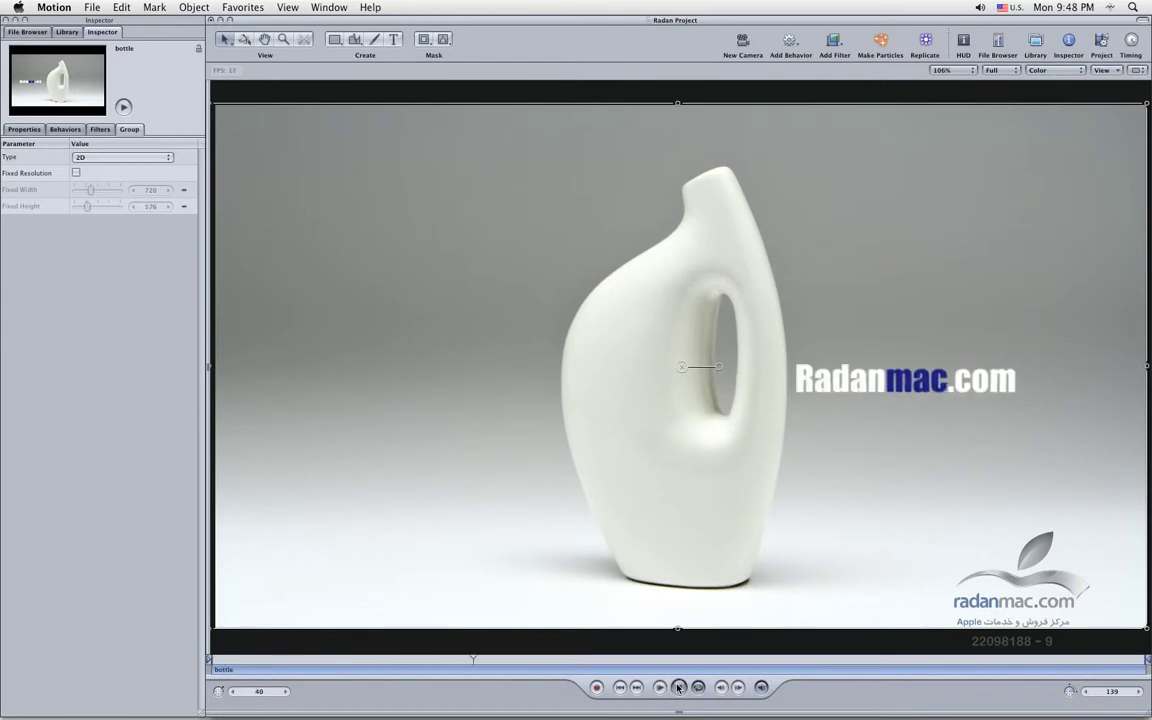
click(678, 687)
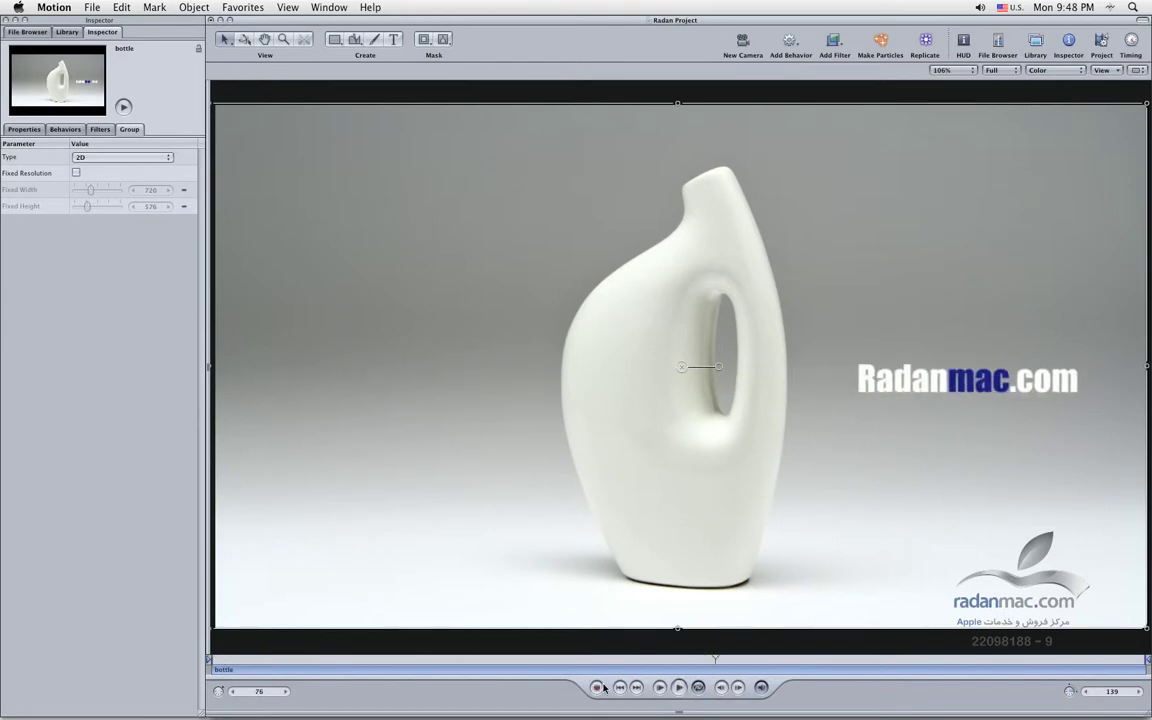
click(619, 687)
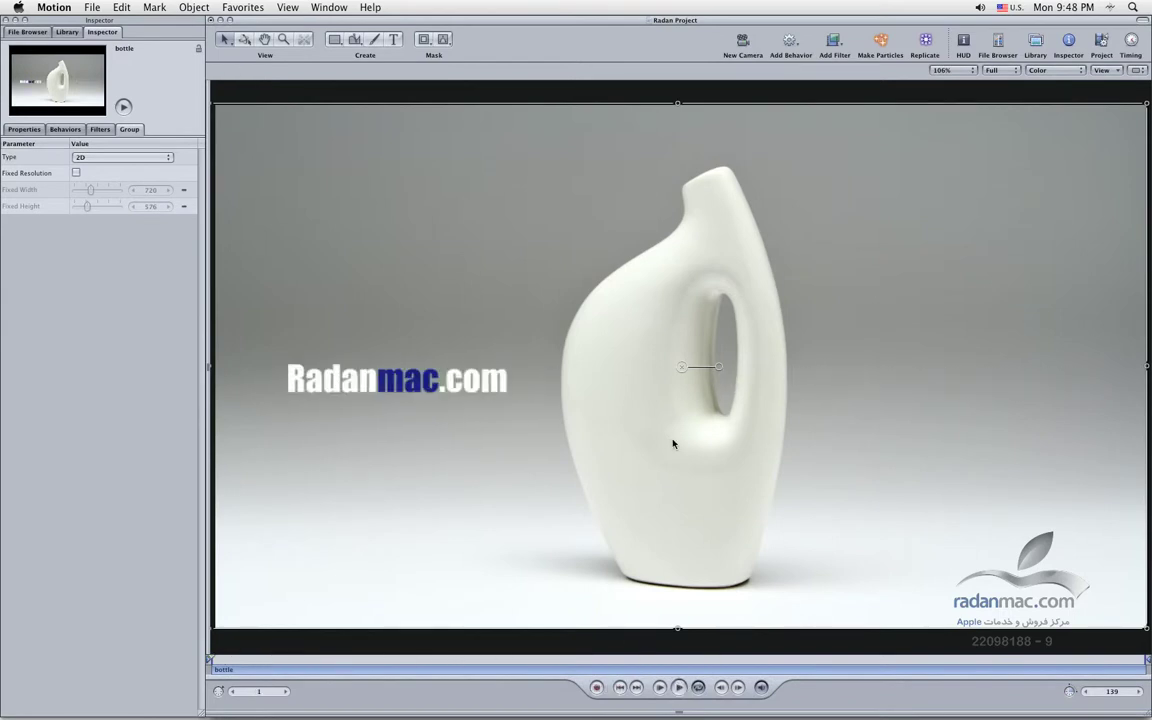
click(678, 687)
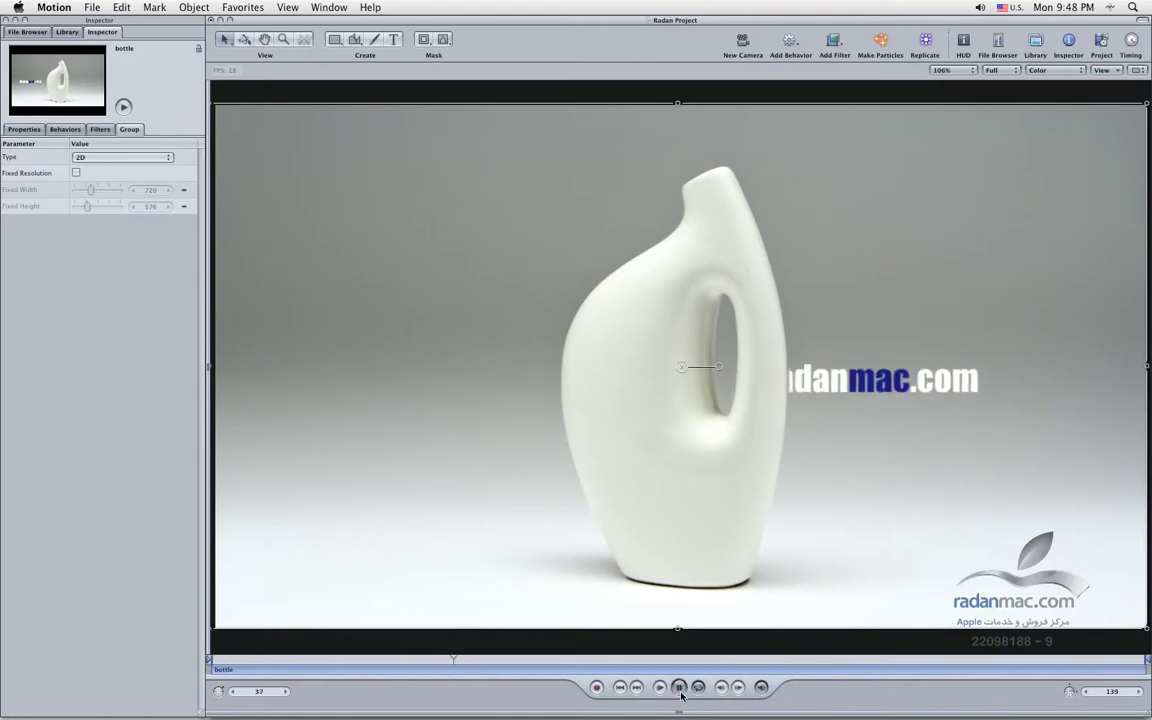
click(678, 687)
click(619, 687)
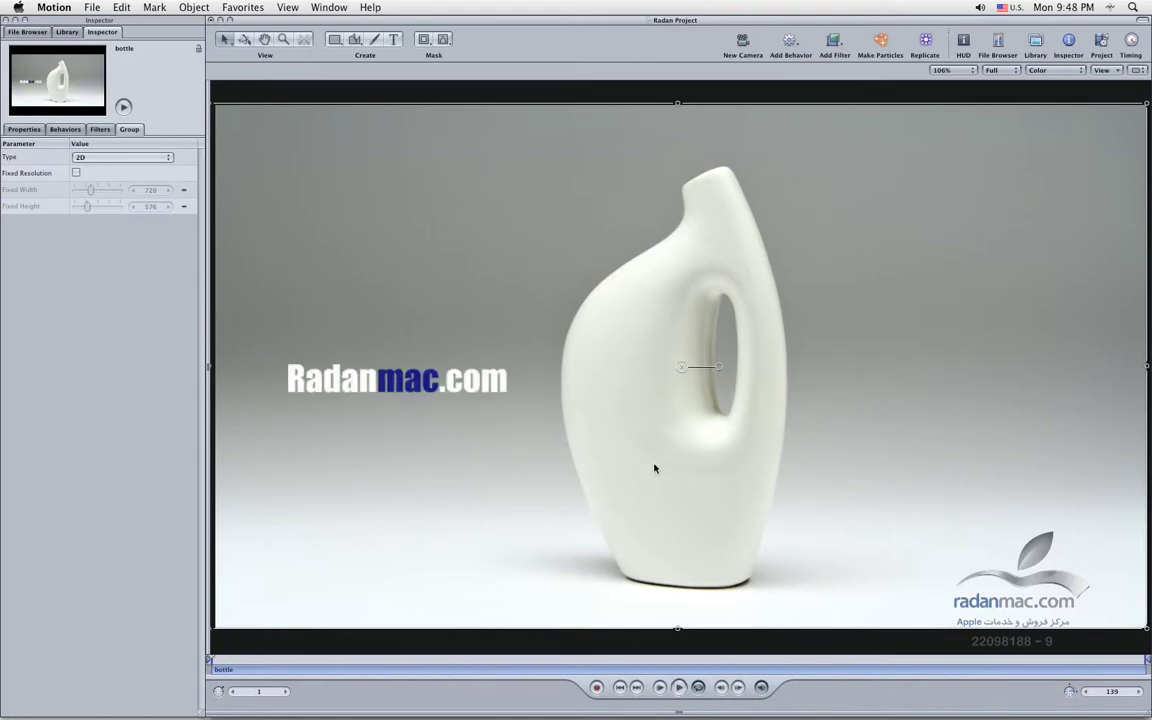
Step: Solo the White Vase 01 copy layer to isolate the masked vase
key(F5)
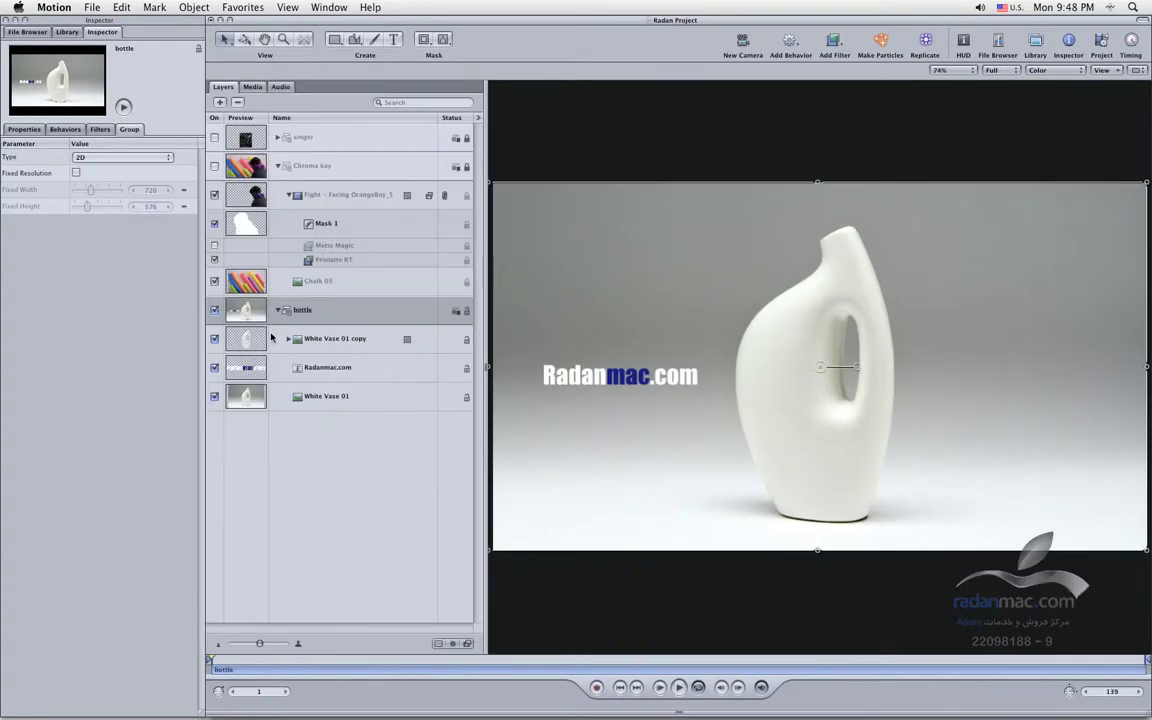
click(259, 343)
key(ctrl+s)
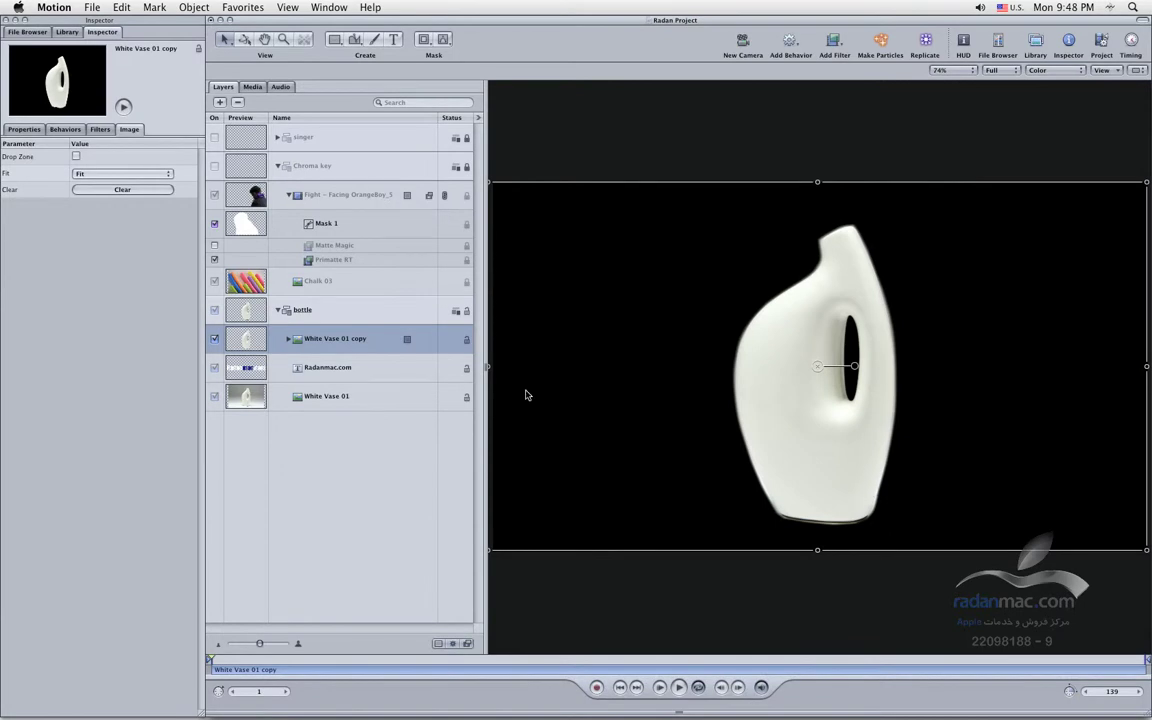
Step: Expand the White Vase 01 copy layer and inspect the blend modes of its Freehand Mask and the handle-hole Mask
click(290, 340)
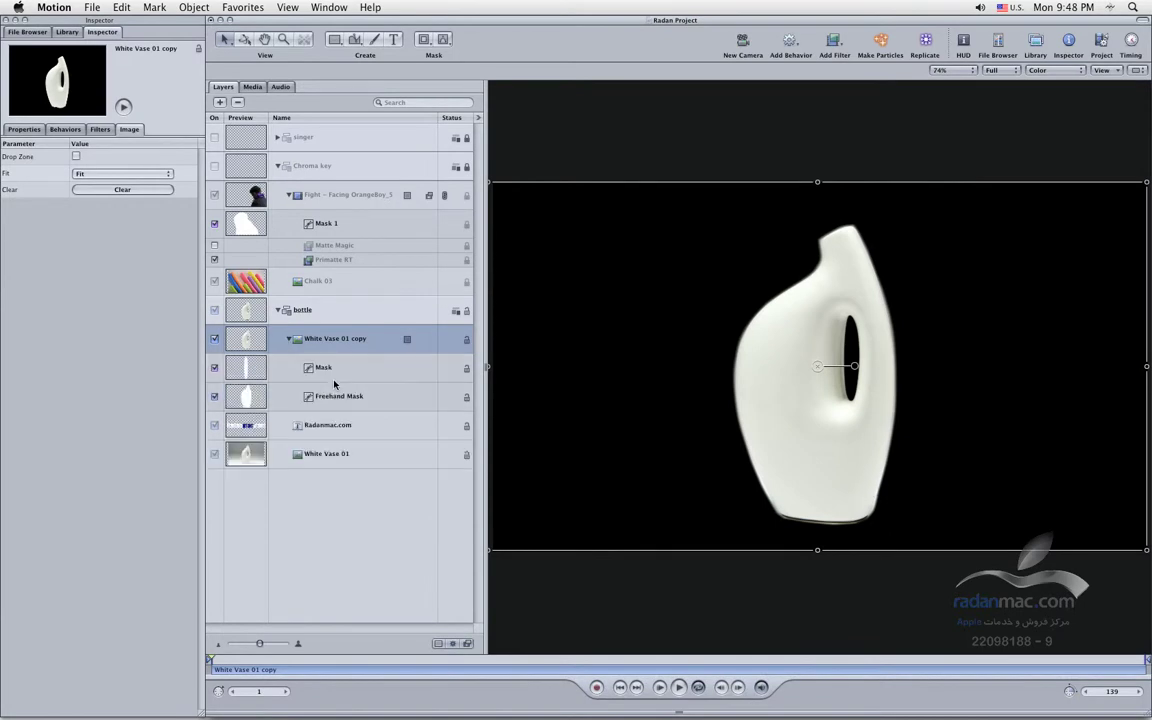
click(336, 394)
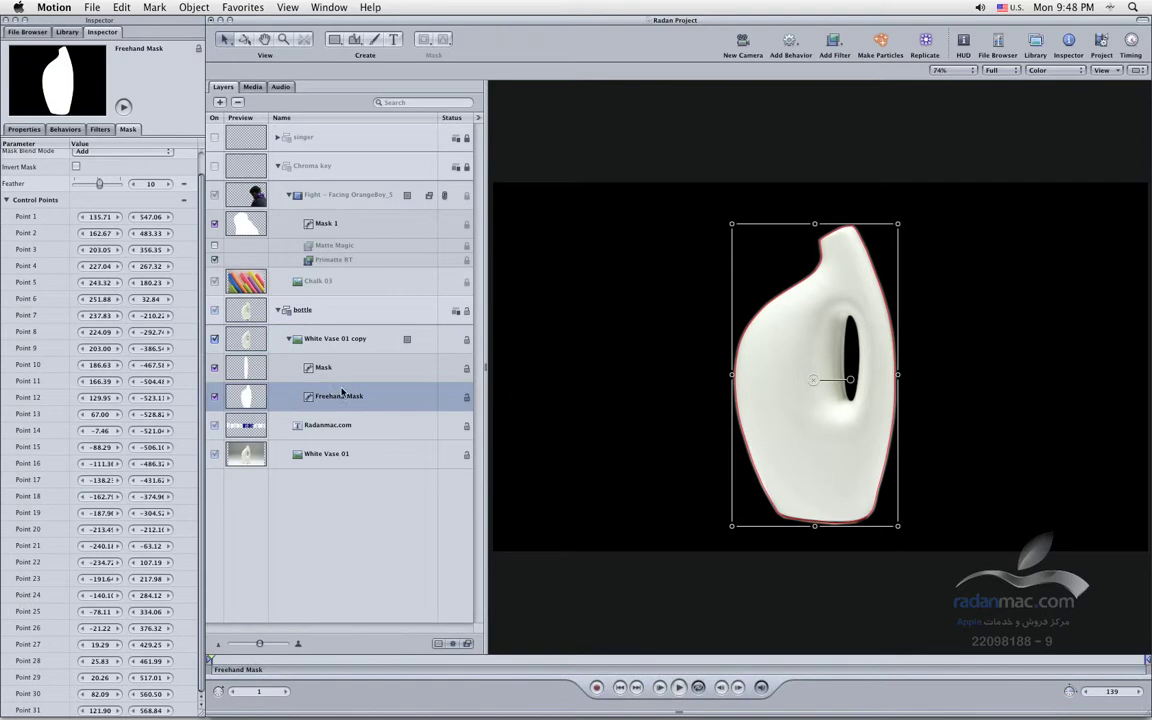
key(F7)
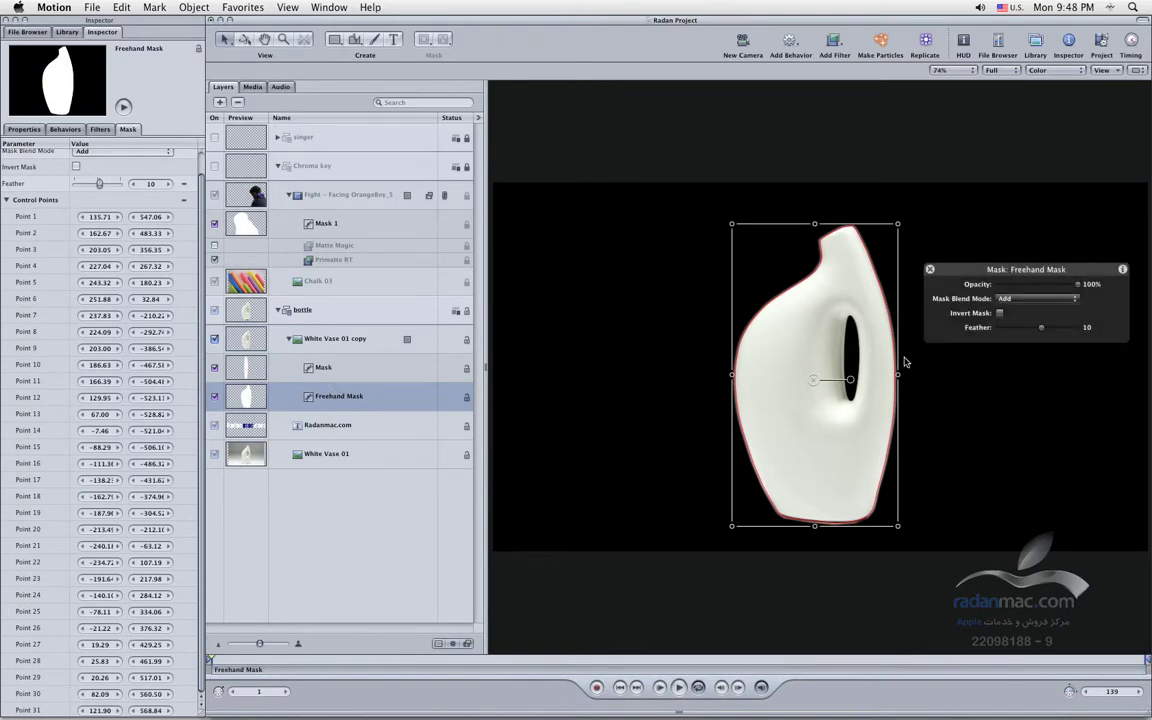
click(372, 372)
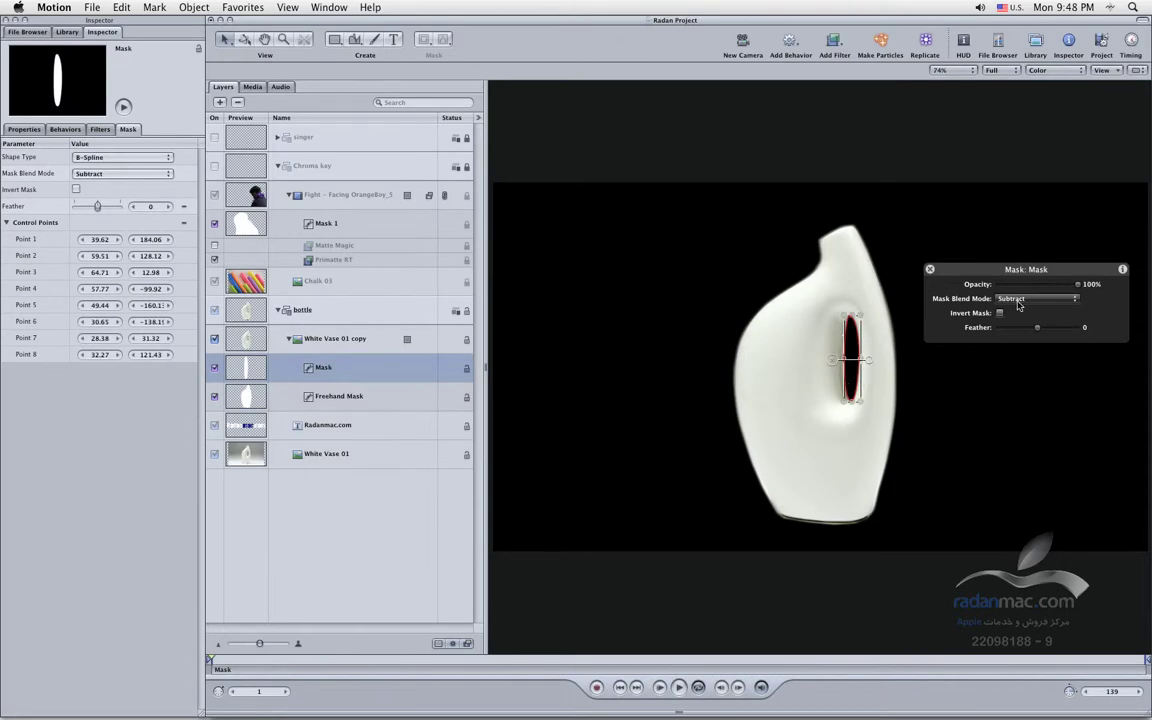
Step: Try the opacity control on the vase masks, lowering the handle-hole Mask to 0%, and undo the change
click(361, 397)
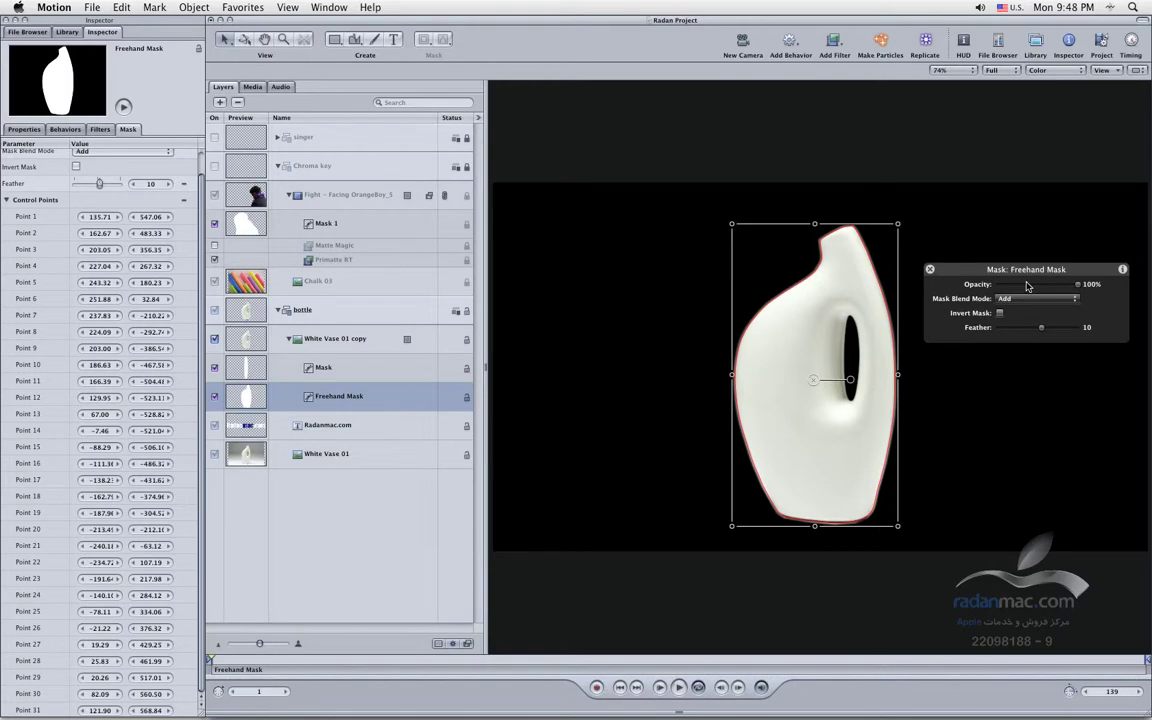
drag(1026, 287, 1121, 291)
click(328, 367)
drag(1077, 284, 968, 299)
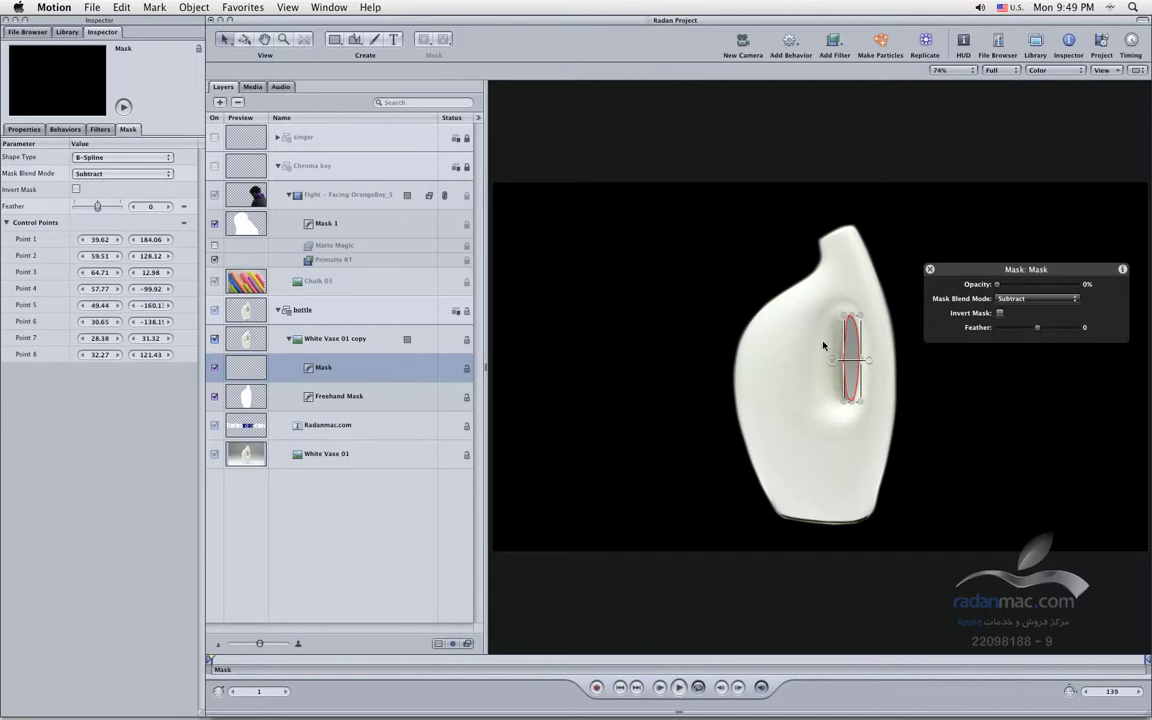
key(super+z)
key(F7)
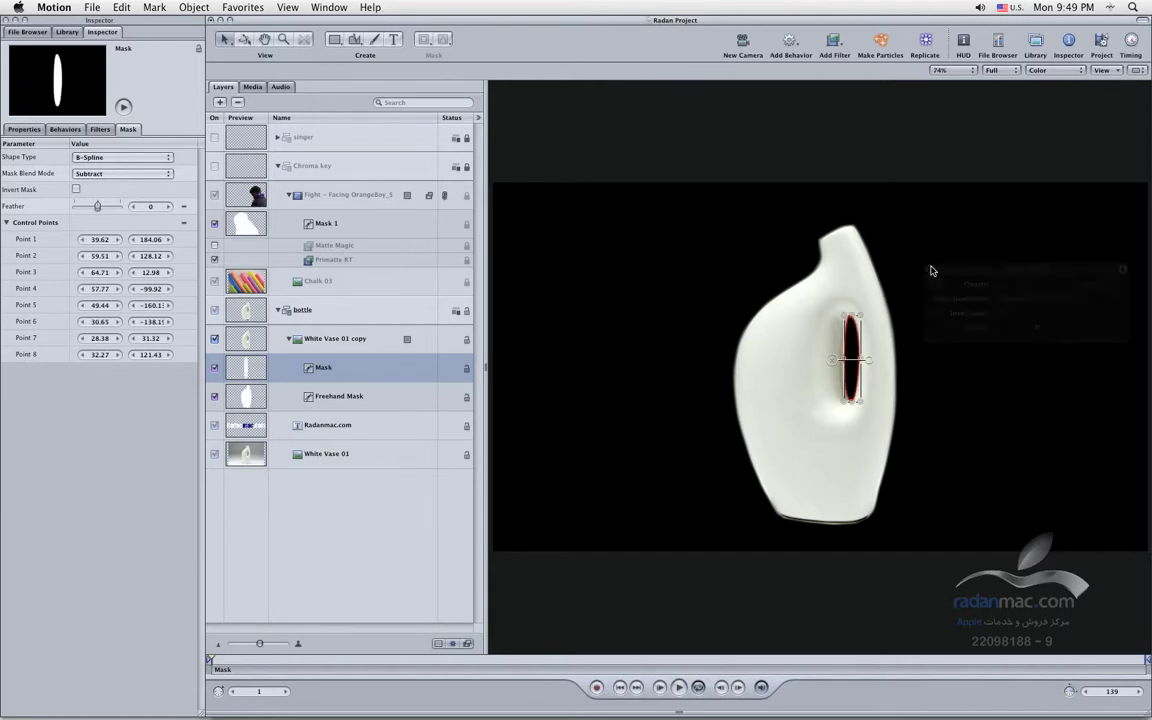
Step: Unsolo the White Vase 01 copy layer to show the full bottle composition, and leave its mask list collapsed
click(284, 345)
click(288, 340)
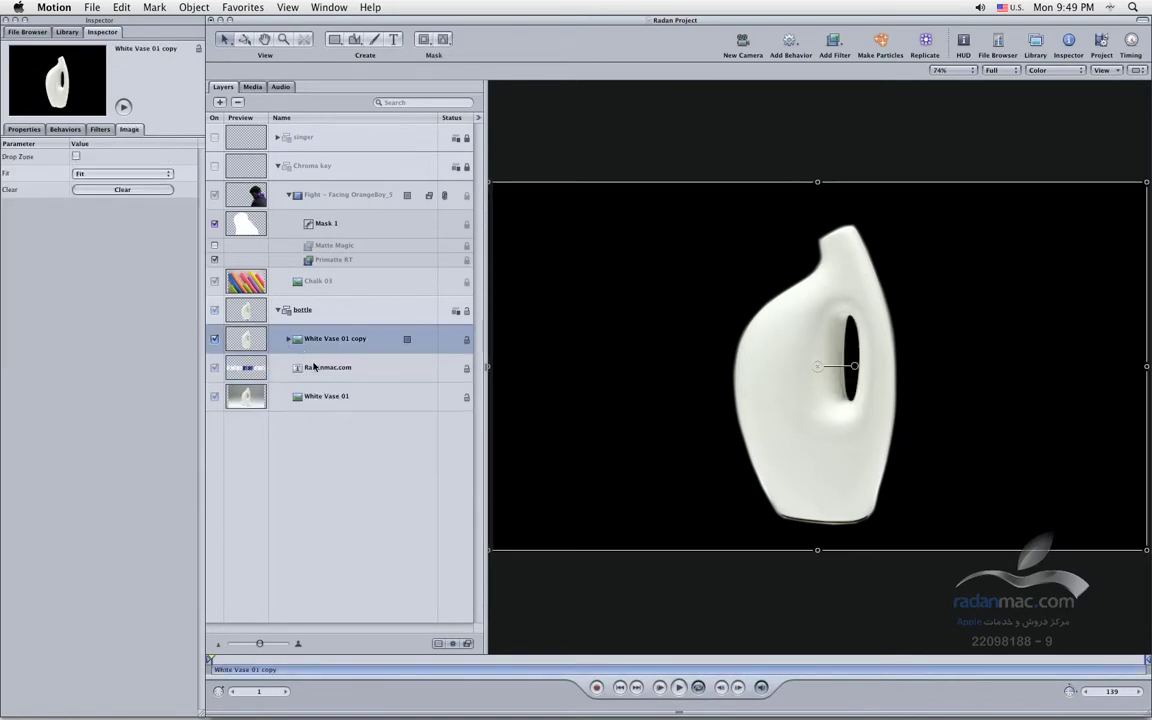
click(231, 370)
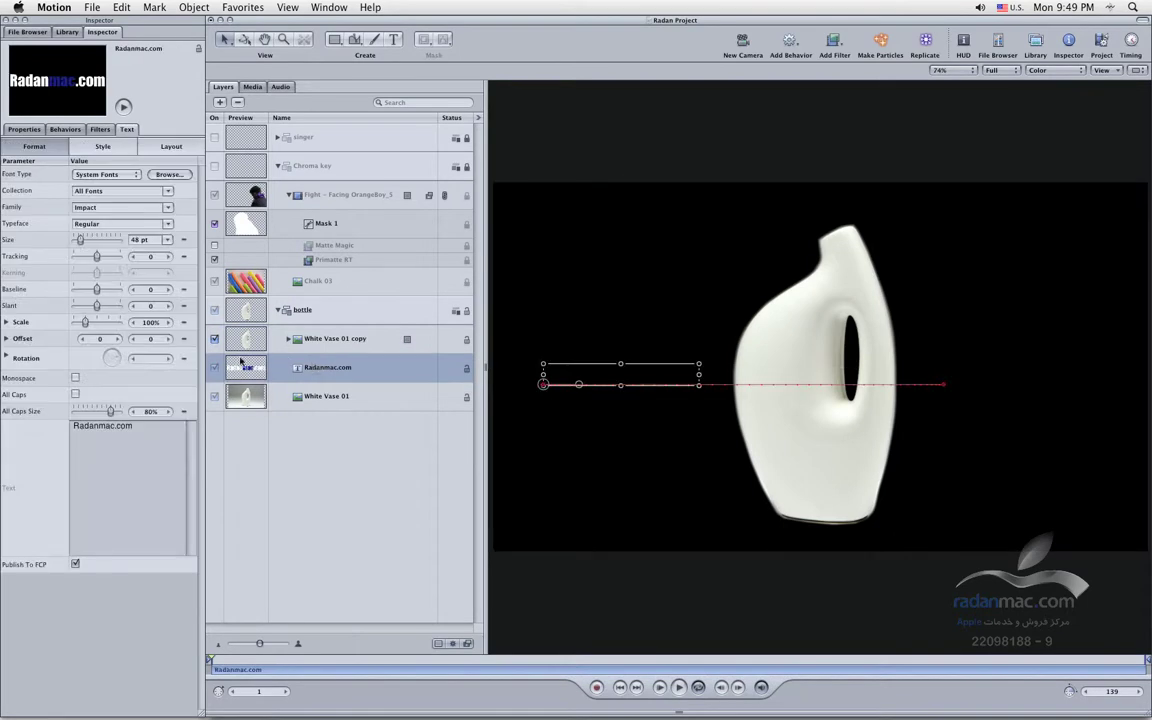
click(288, 339)
click(340, 337)
key(ctrl+s)
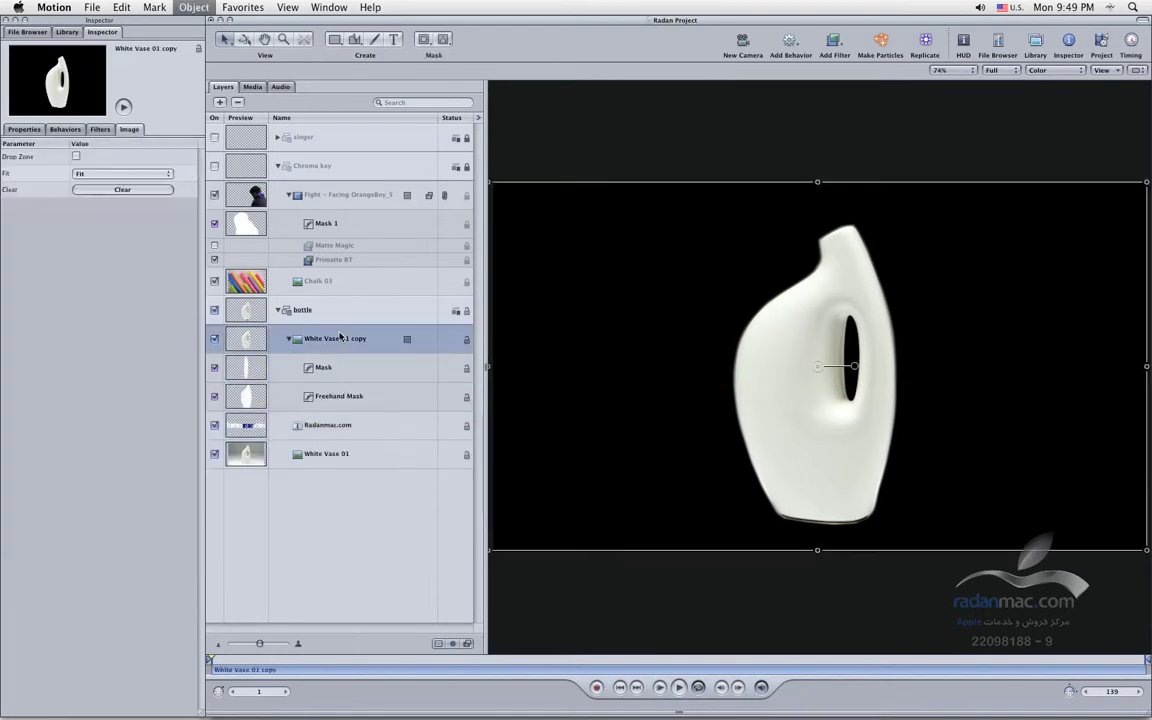
click(289, 341)
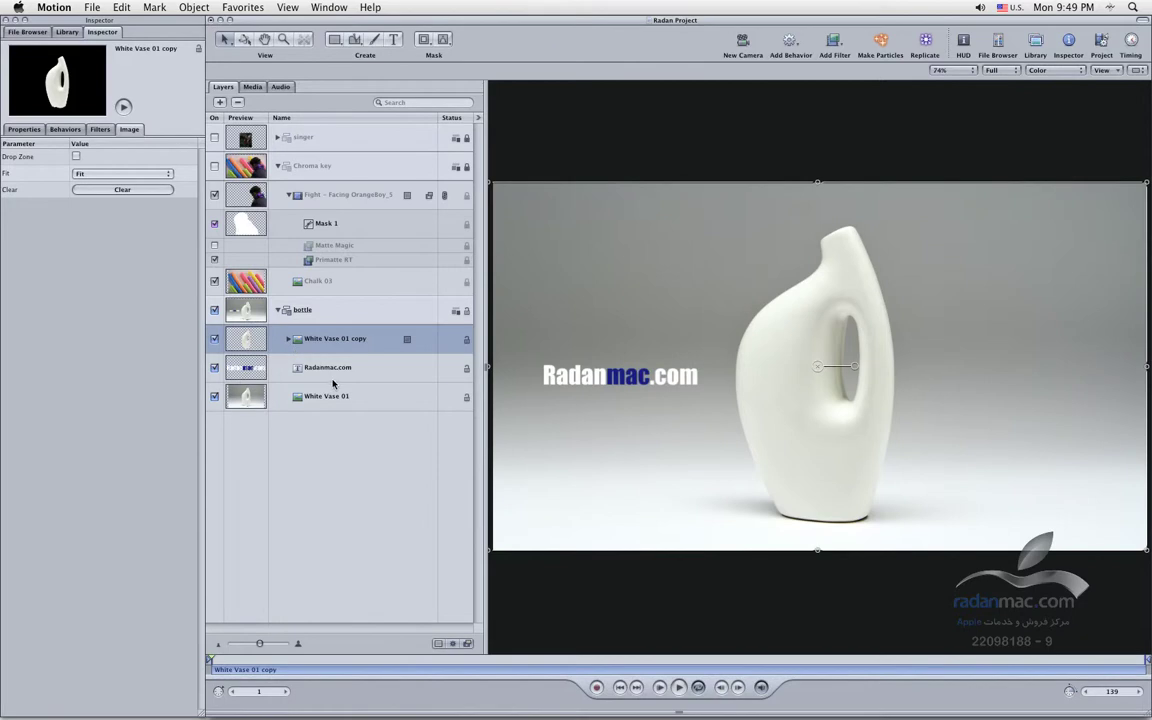
Step: Solo the White Vase 01 background layer to examine it alone, and restore the other layers
click(334, 374)
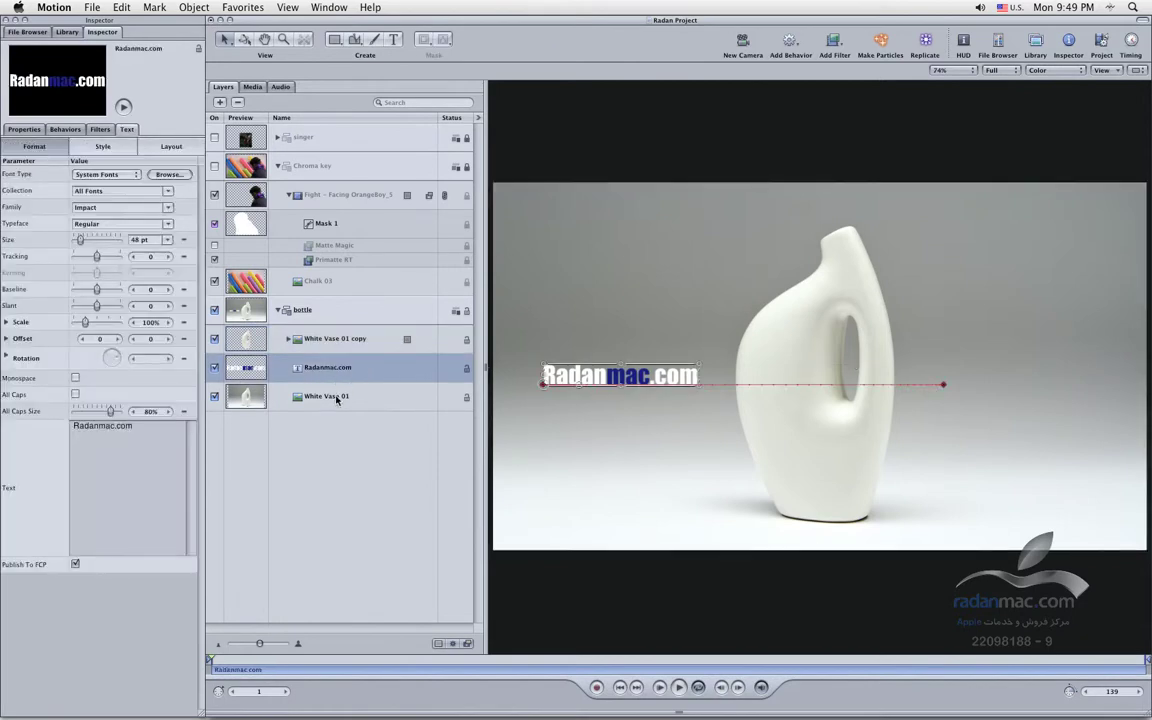
click(330, 397)
key(ctrl+s)
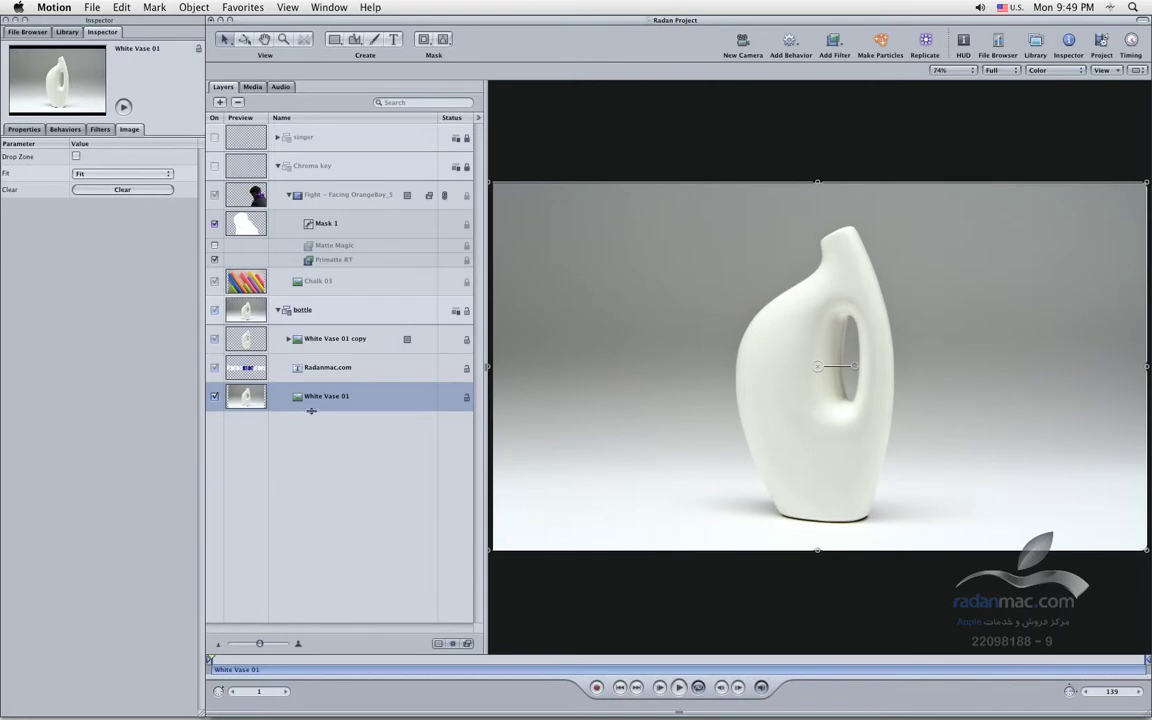
key(ctrl+s)
Step: Select the Radanmac.com text and the White Vase 01 copy layer in turn, and play the text animation
click(350, 368)
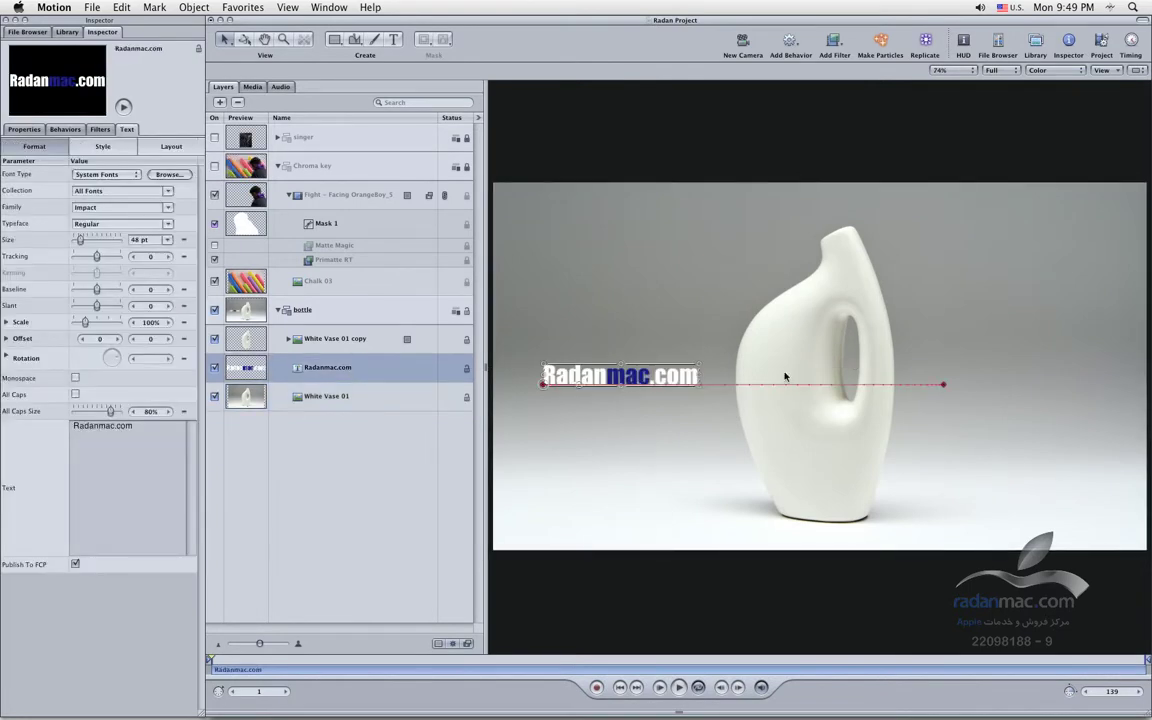
click(326, 342)
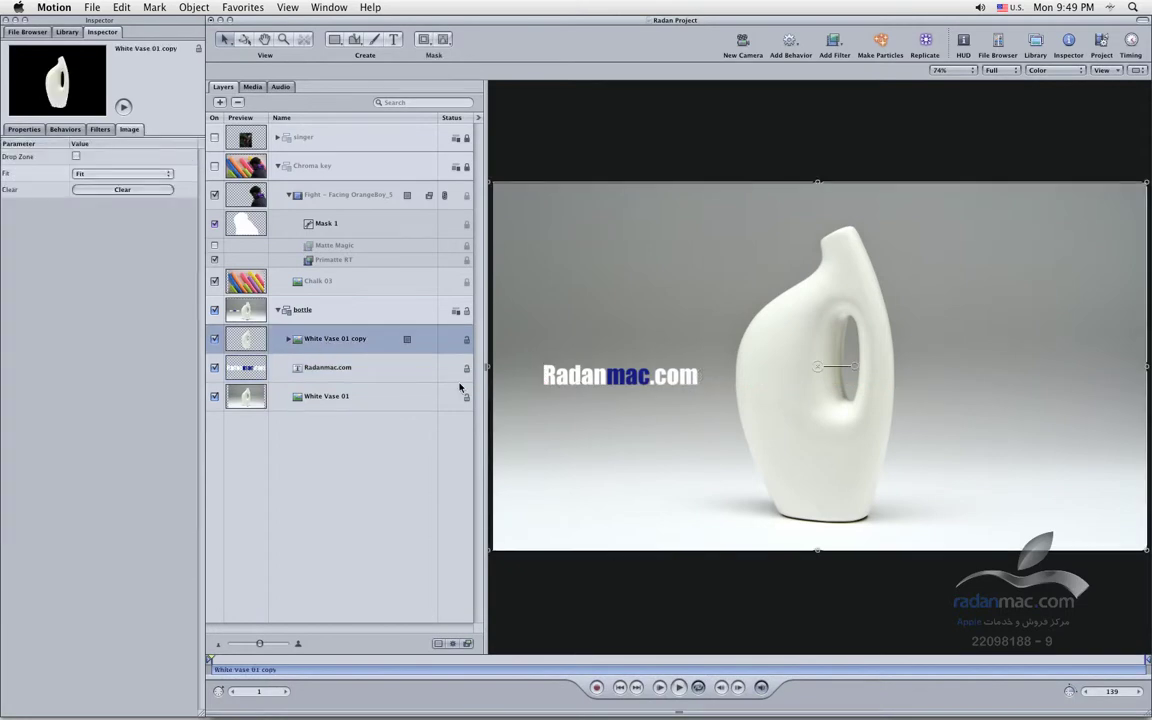
click(677, 687)
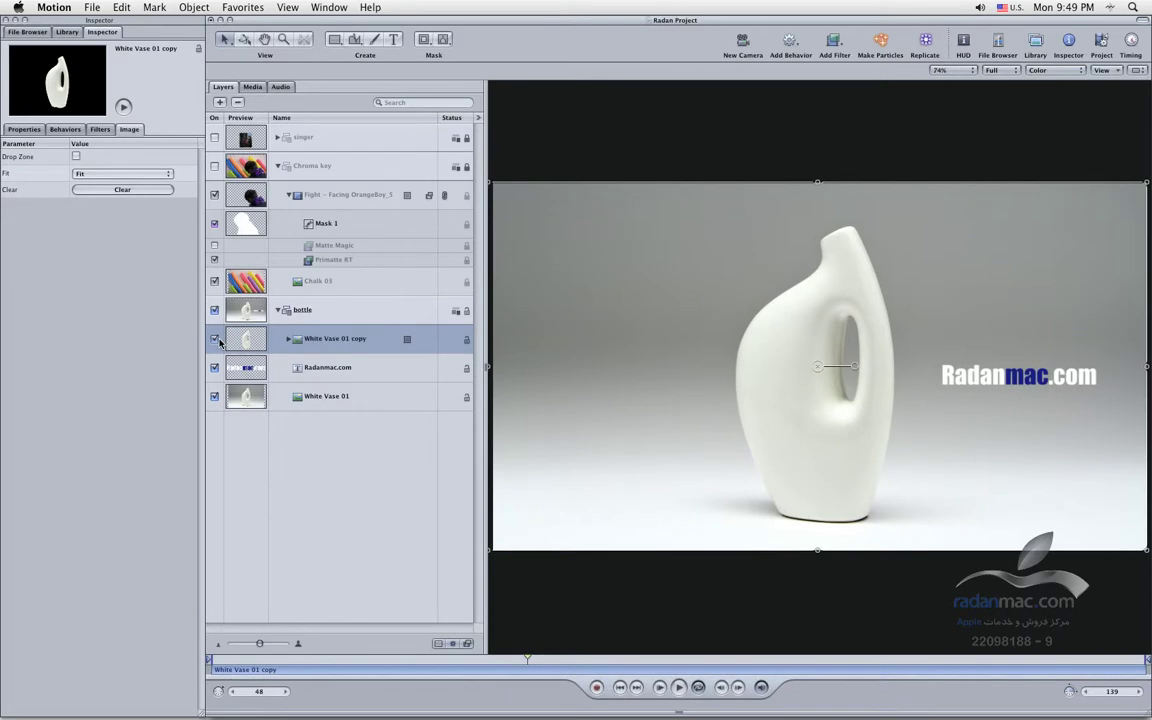
Step: At frame 22, toggle the White Vase 01 copy layer's visibility repeatedly to compare the text overlap, and replay from the first frame
drag(514, 664, 351, 660)
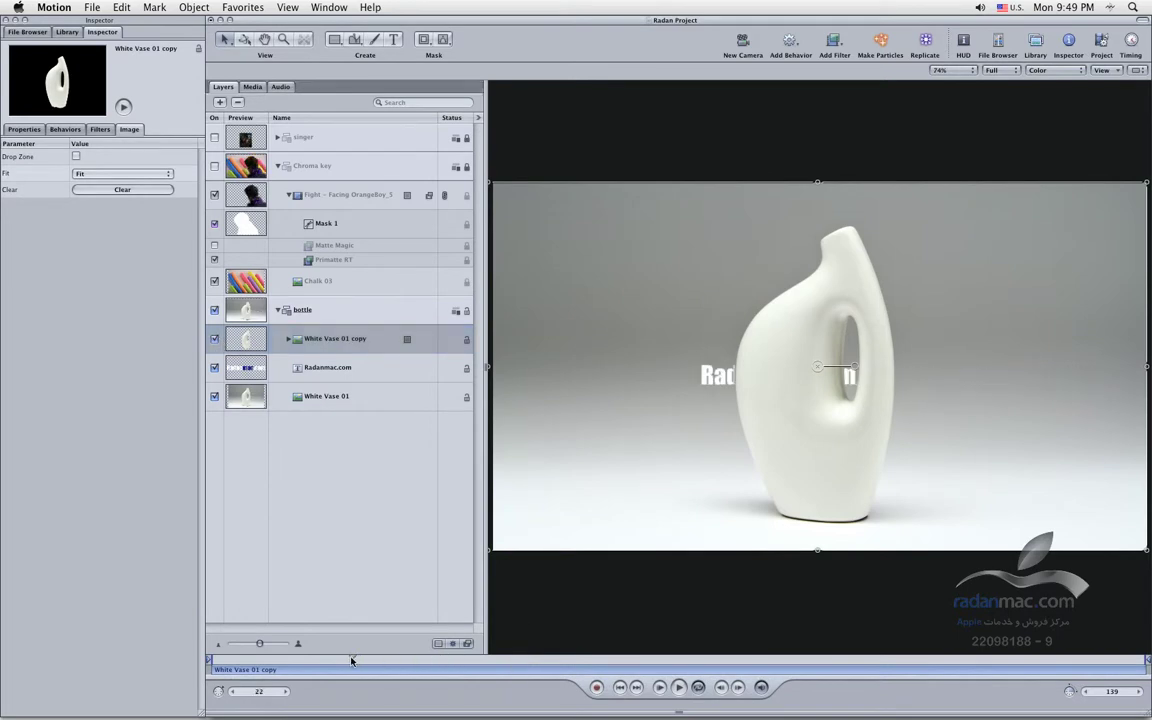
click(213, 340)
click(213, 340)
click(213, 340)
click(213, 340)
click(213, 340)
click(213, 340)
click(213, 340)
click(213, 340)
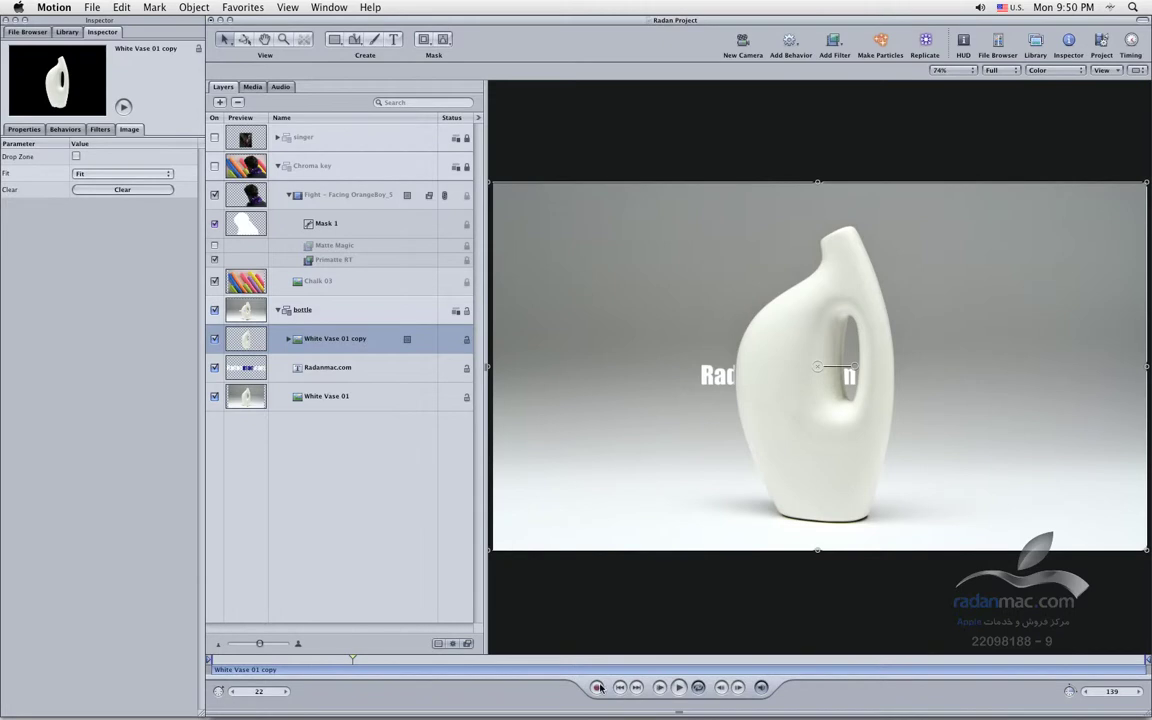
click(673, 695)
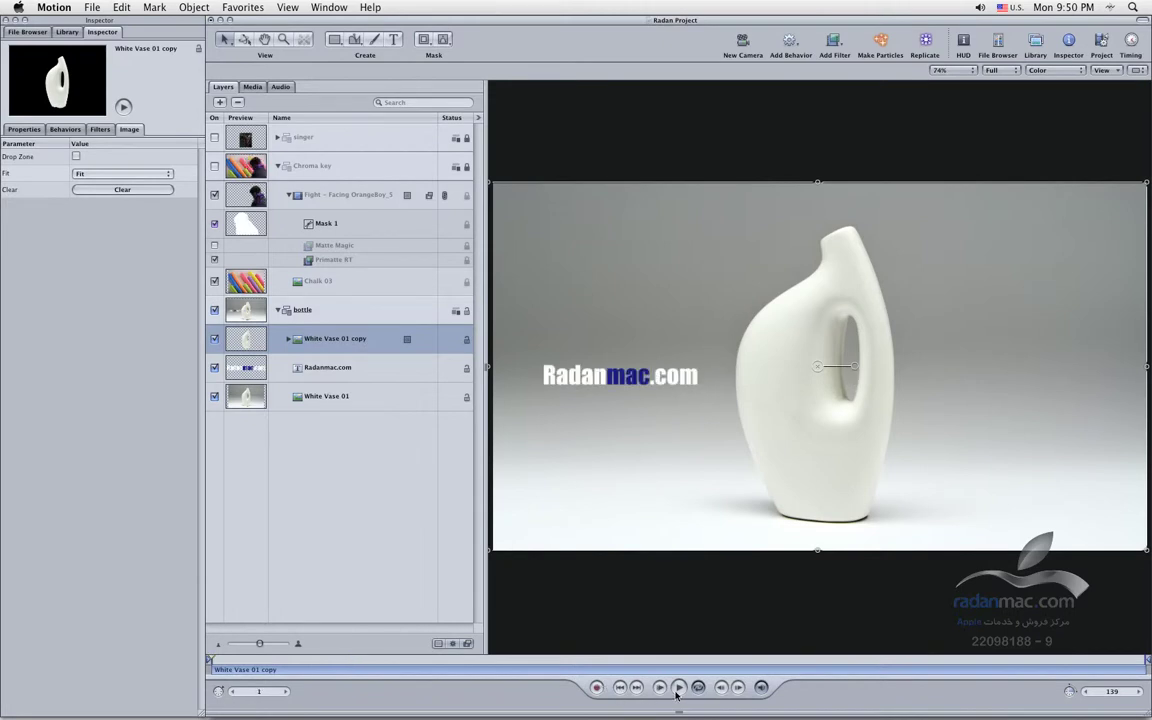